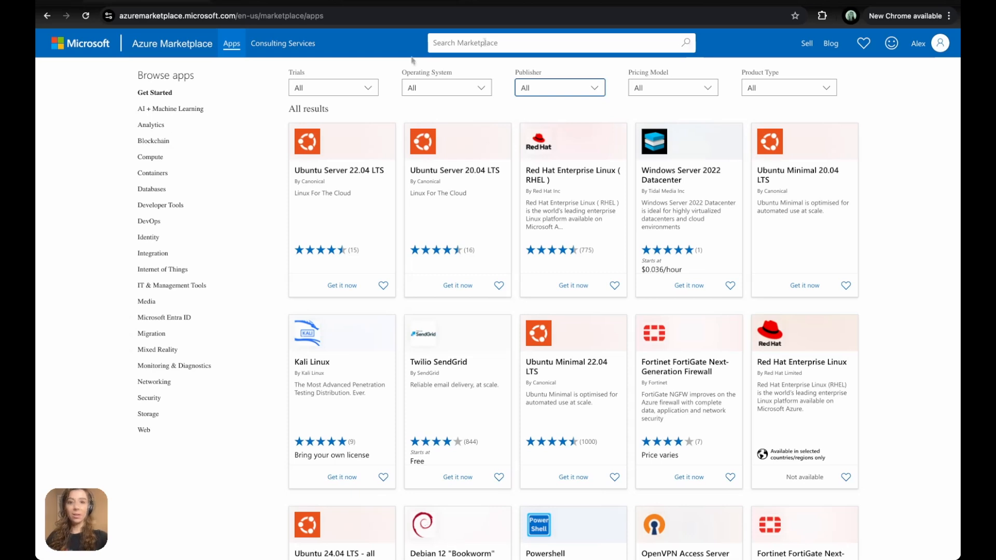
- Search Azure Marketplace for 'polyapi', open PolyAPI – Modern Enterprise Middleware, and start its free trial
{"action": "type", "text": "polyapi"}
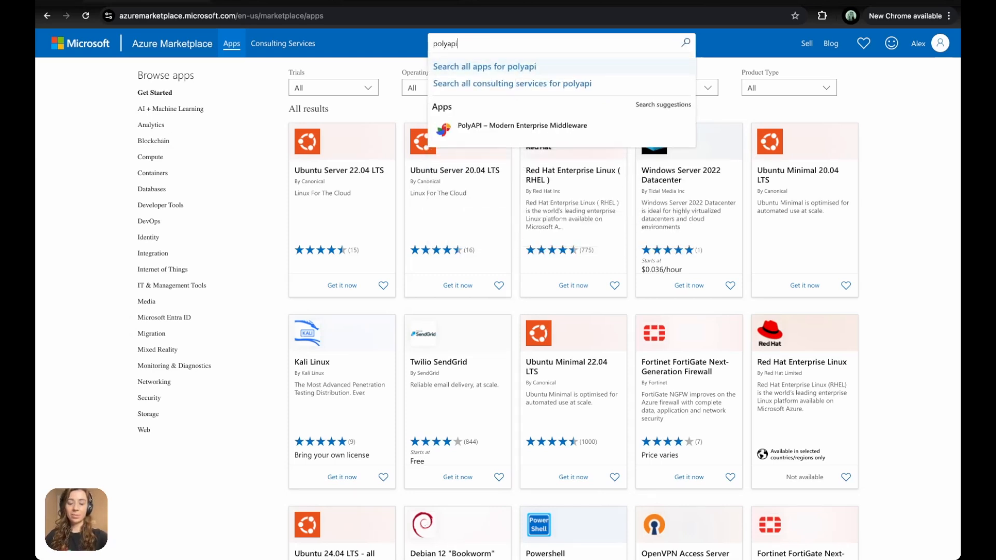
{"action": "left_click", "coordinate": [469, 126]}
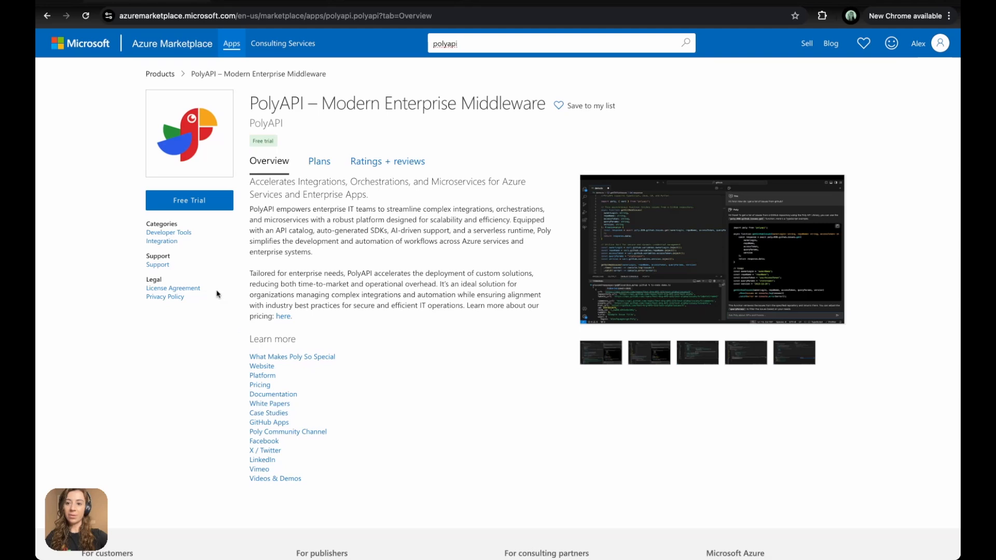
{"action": "left_click", "coordinate": [190, 205]}
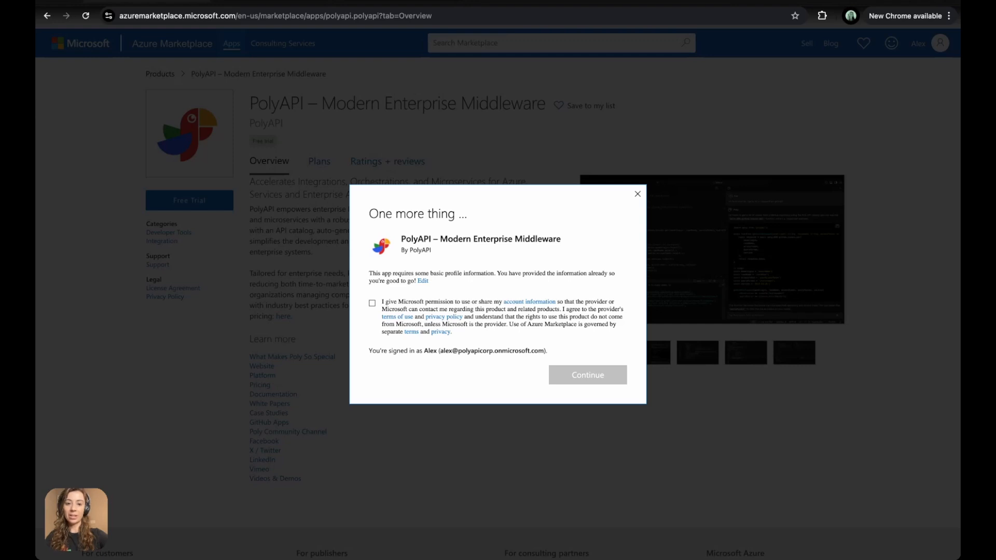
- Consent to sharing account information with PolyAPI and continue the free trial
{"action": "left_click", "coordinate": [373, 305]}
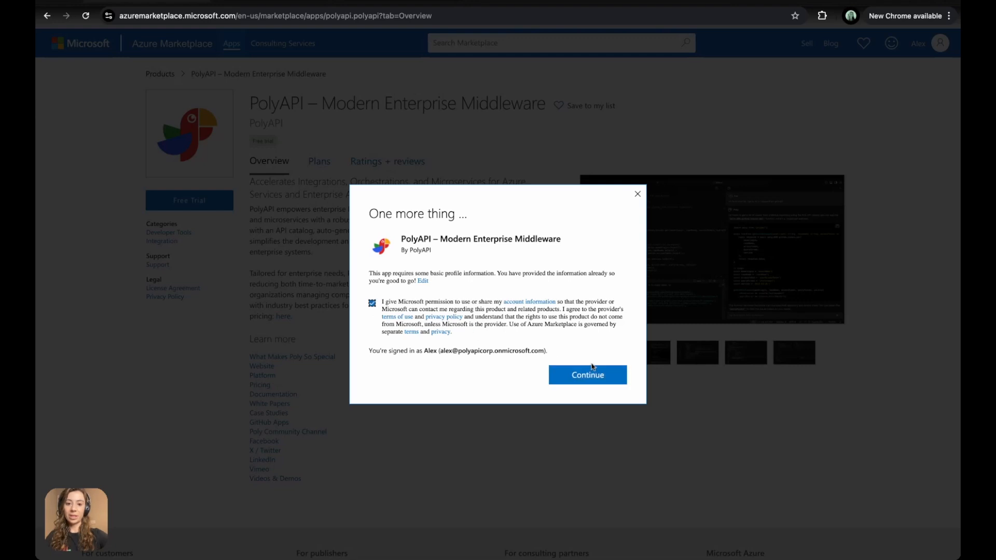
{"action": "left_click", "coordinate": [585, 375]}
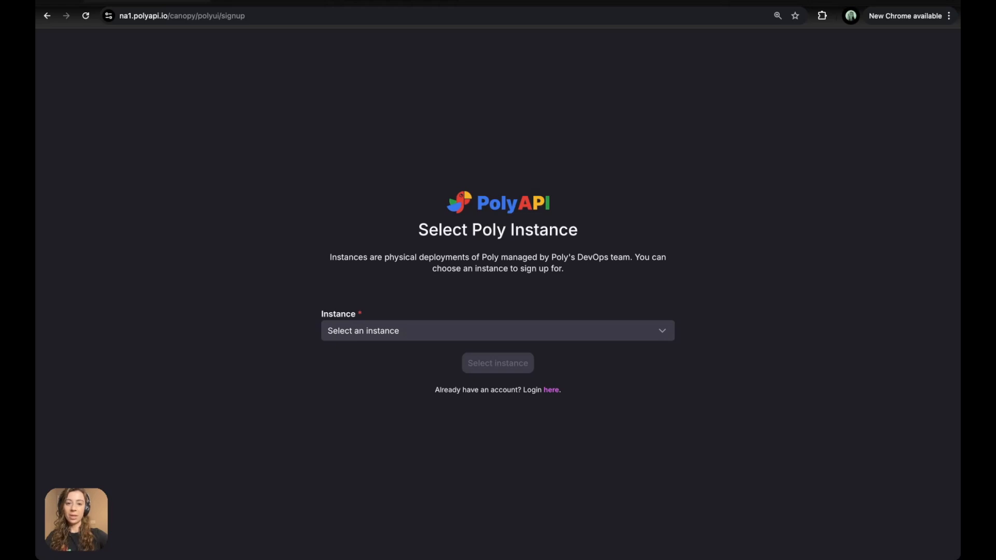
- Select the NA1: North America - US West Poly instance and continue to sign-up
{"action": "left_click", "coordinate": [416, 332]}
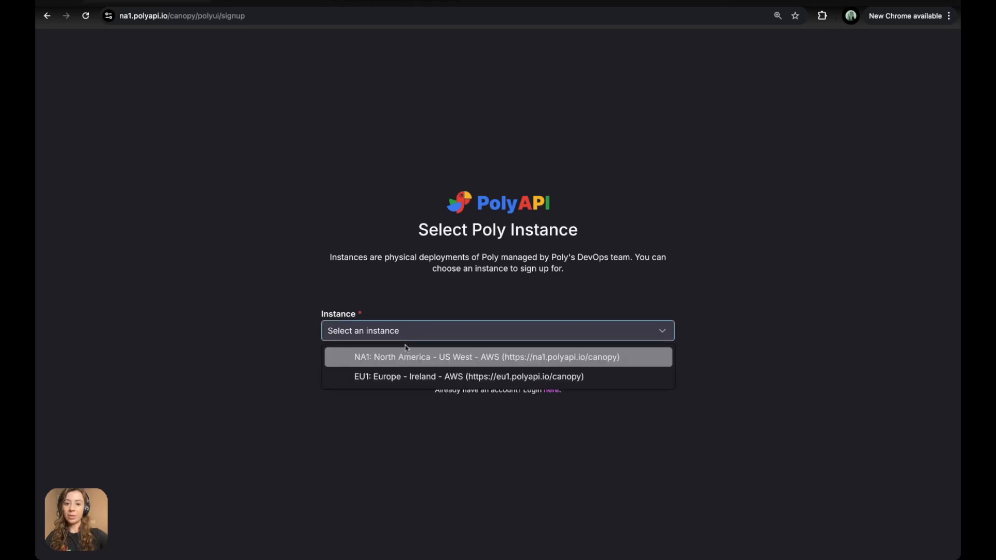
{"action": "left_click", "coordinate": [396, 358]}
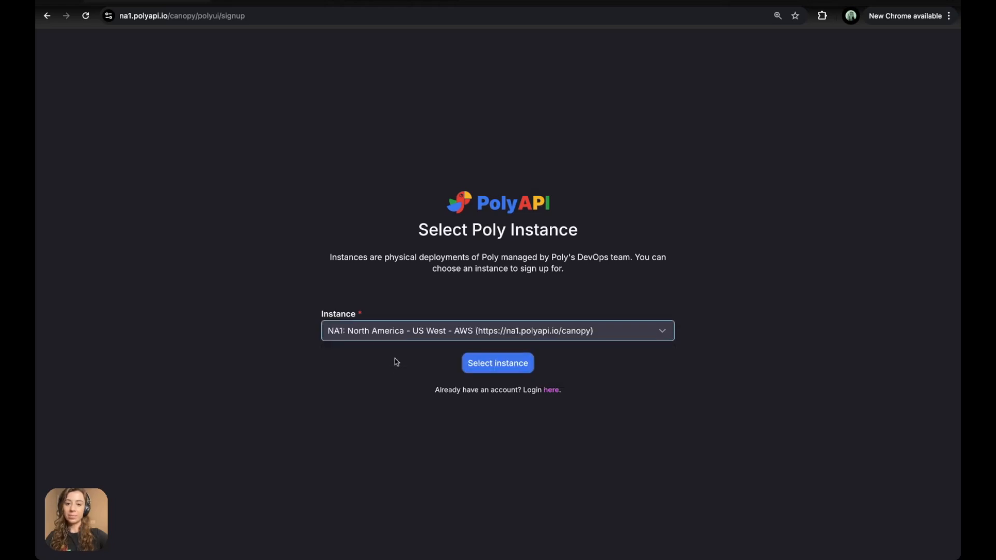
{"action": "left_click", "coordinate": [483, 370]}
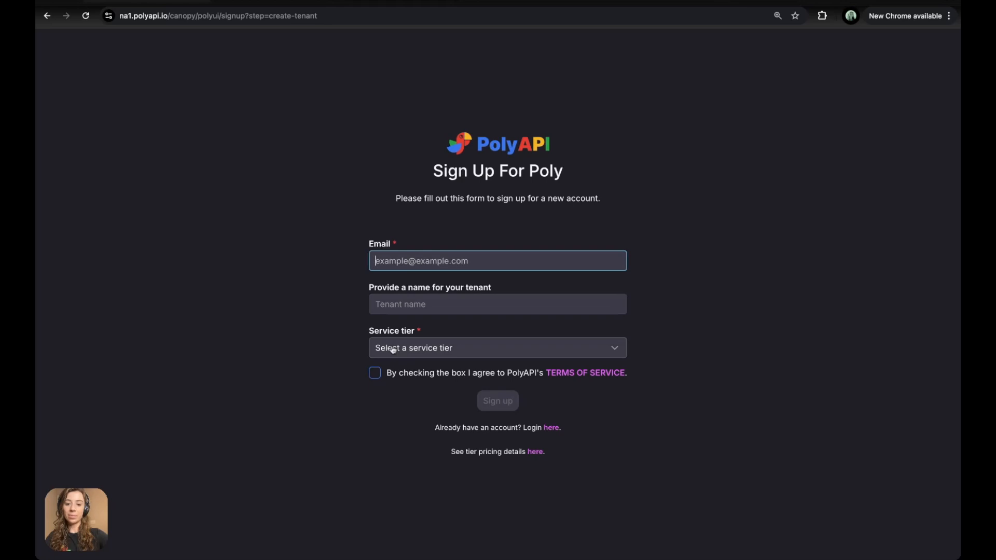
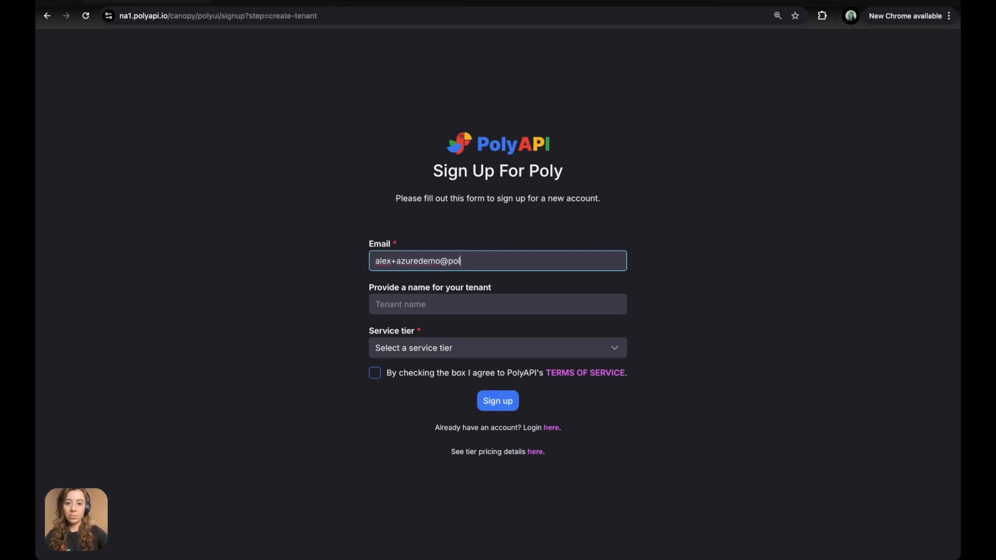
- Sign up with your e-mail, tenant name 'Azure Demo', Free Trial tier, and accepted terms
{"action": "left_click", "coordinate": [384, 307]}
{"action": "type", "text": "Azure Demo"}
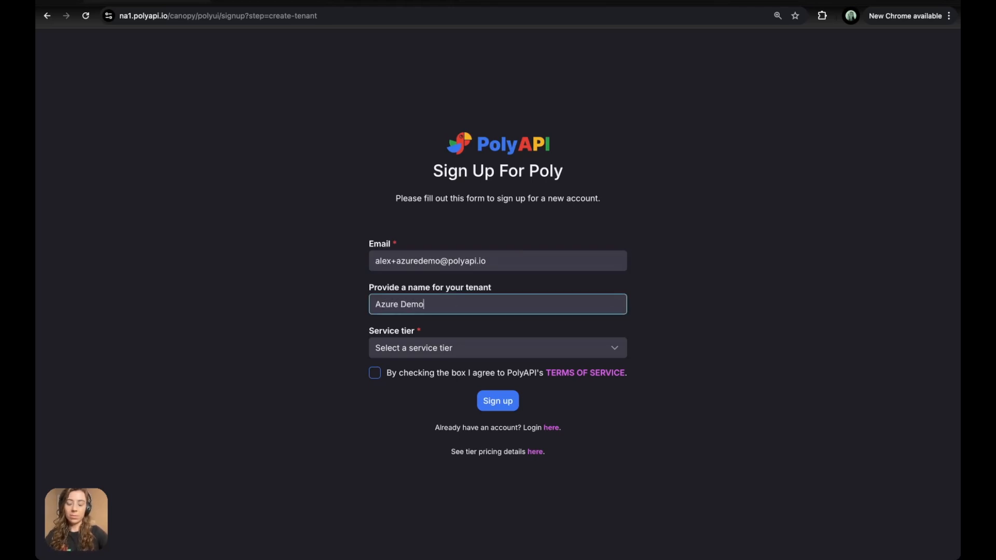
{"action": "left_click", "coordinate": [401, 349]}
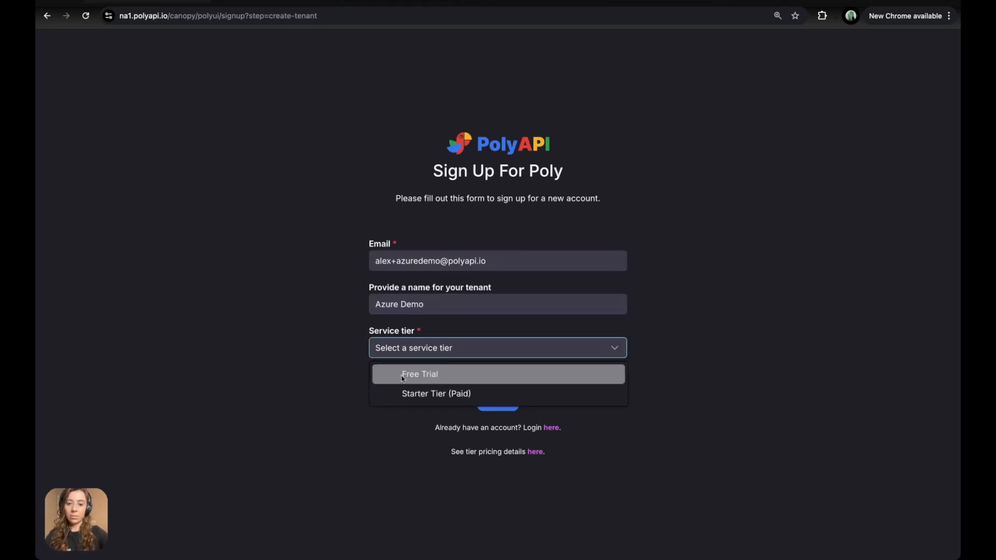
{"action": "left_click", "coordinate": [402, 376]}
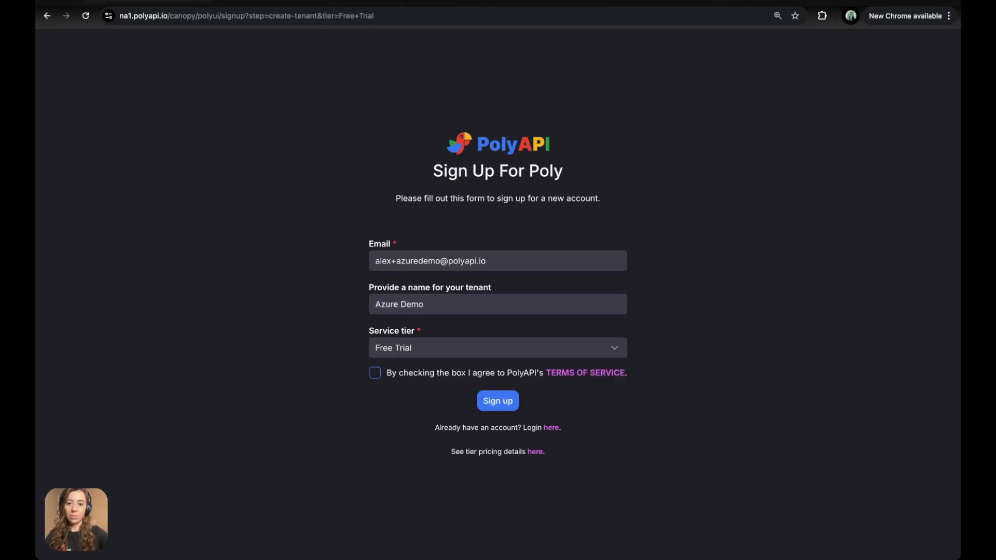
{"action": "left_click", "coordinate": [375, 375]}
{"action": "left_click", "coordinate": [498, 402]}
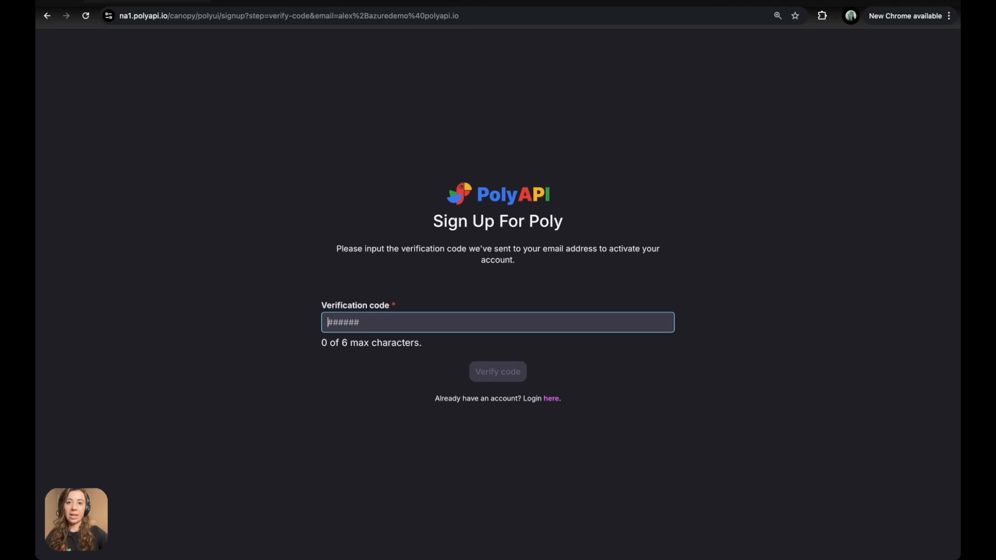
- Copy the verification code from PolyAPI's Gmail message into the sign-up verification field
{"action": "left_click", "coordinate": [378, 2]}
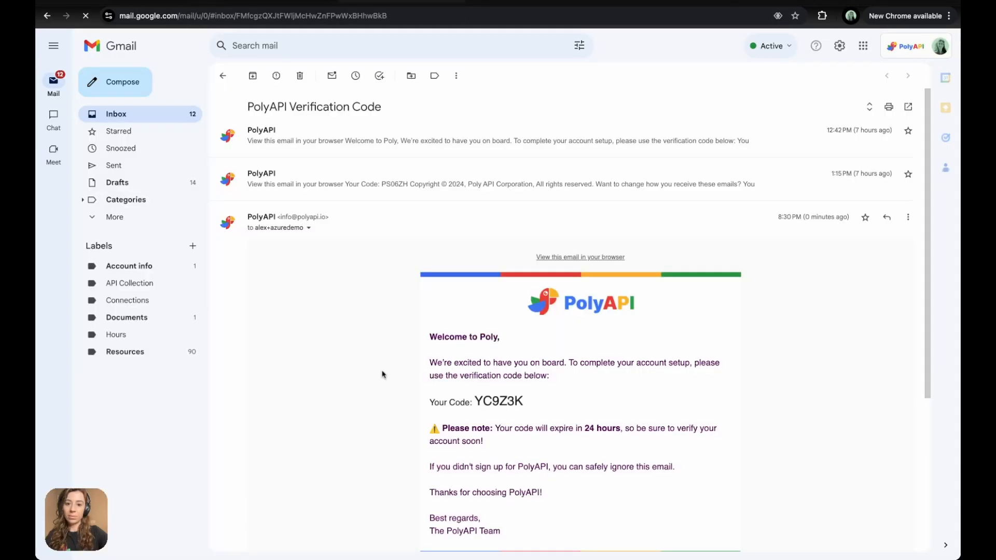
{"action": "double_click", "coordinate": [503, 292]}
{"action": "key", "text": "super+c"}
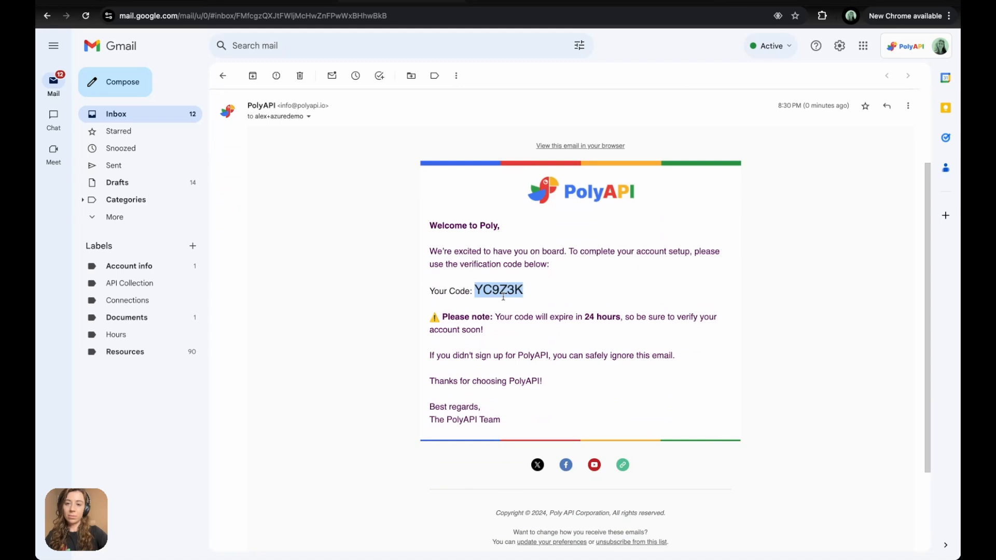
{"action": "left_click", "coordinate": [166, 2]}
{"action": "key", "text": "super+v"}
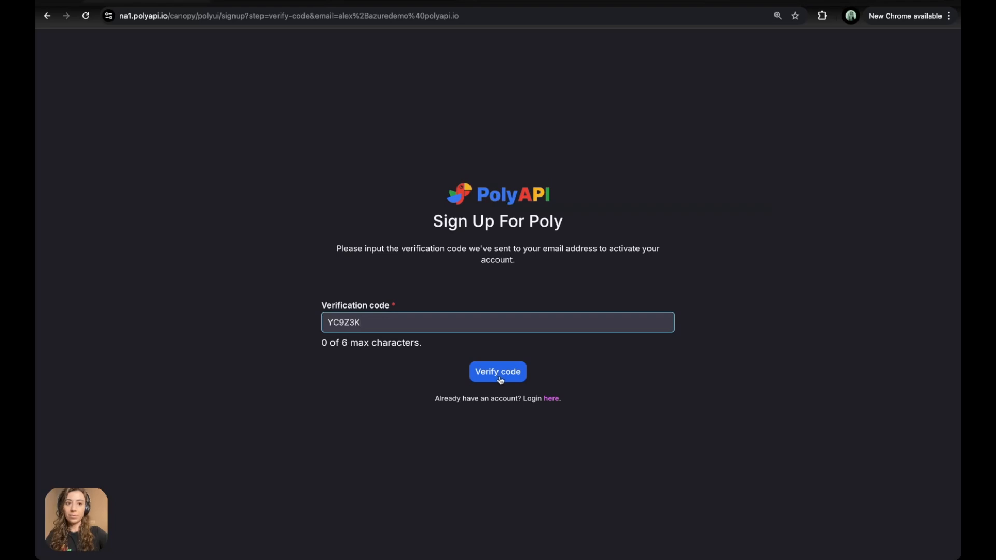
- Verify the code, copy the issued API key, and log in to PolyAPI with it
{"action": "left_click", "coordinate": [499, 379]}
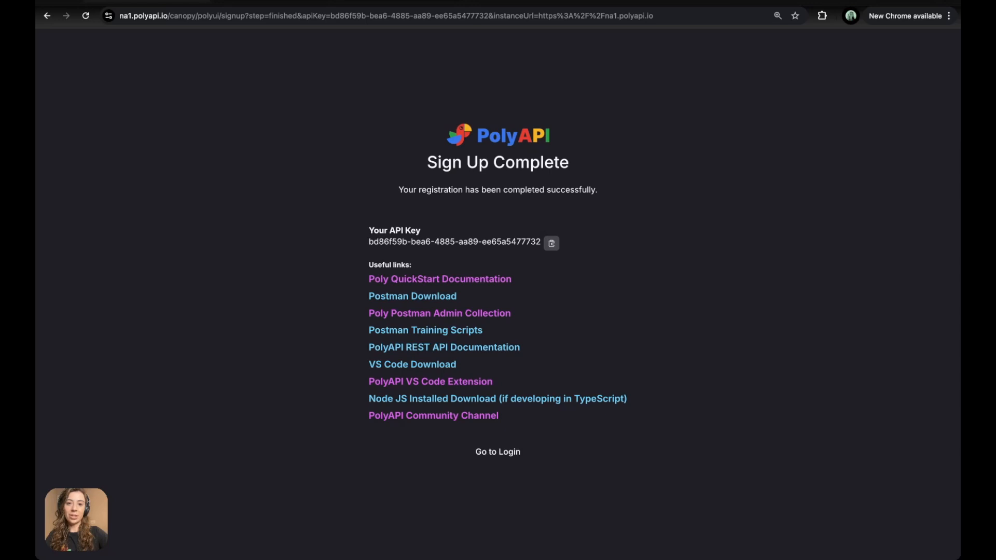
{"action": "left_click", "coordinate": [552, 243]}
{"action": "left_click", "coordinate": [499, 453]}
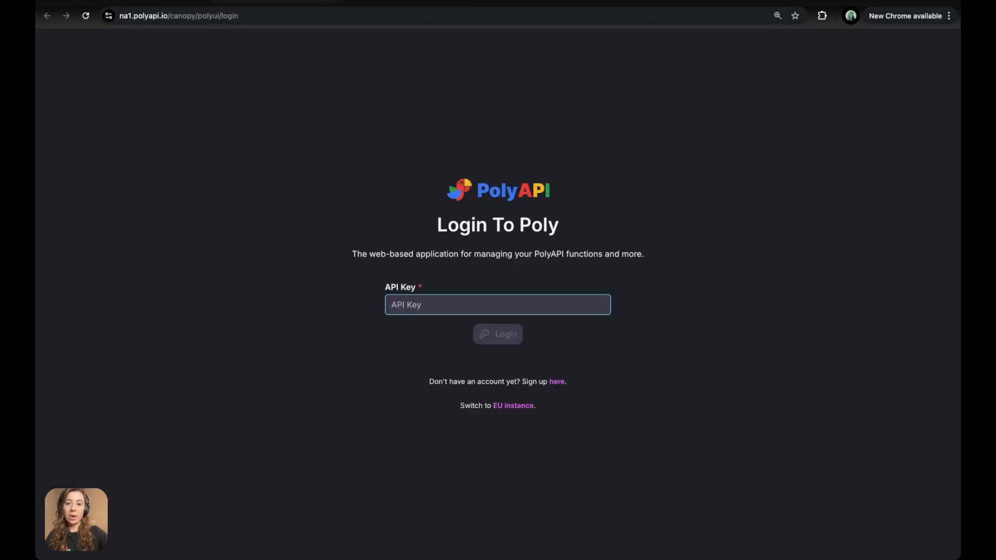
{"action": "key", "text": "ctrl+v"}
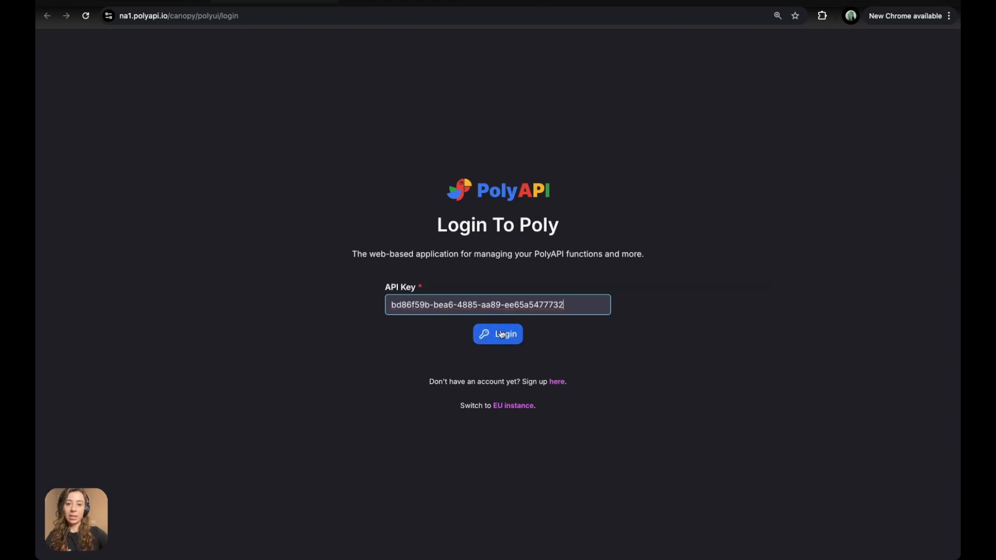
{"action": "left_click", "coordinate": [500, 333]}
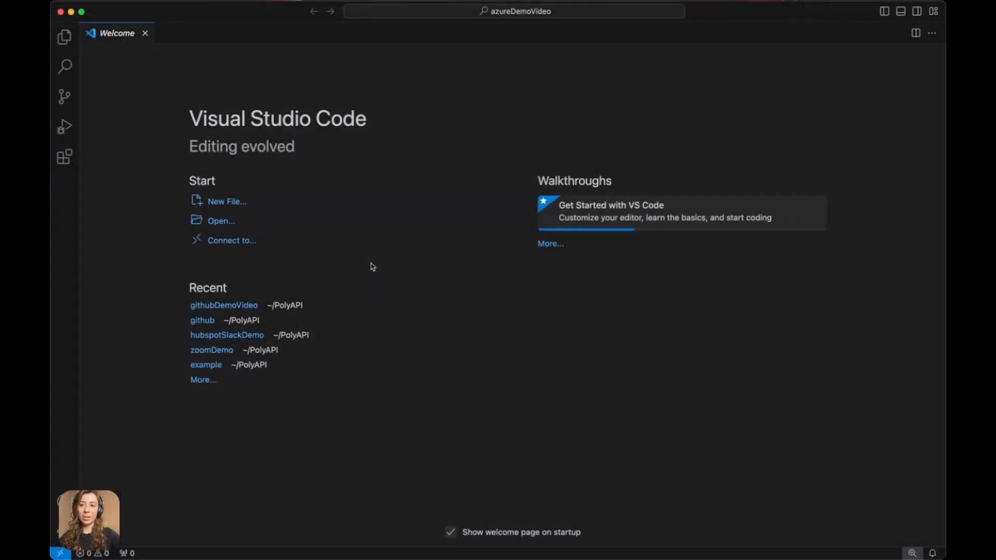
- Install the Poly Assistant extension found by searching 'polyapi' and open its Poly AI panel
{"action": "left_click", "coordinate": [65, 161]}
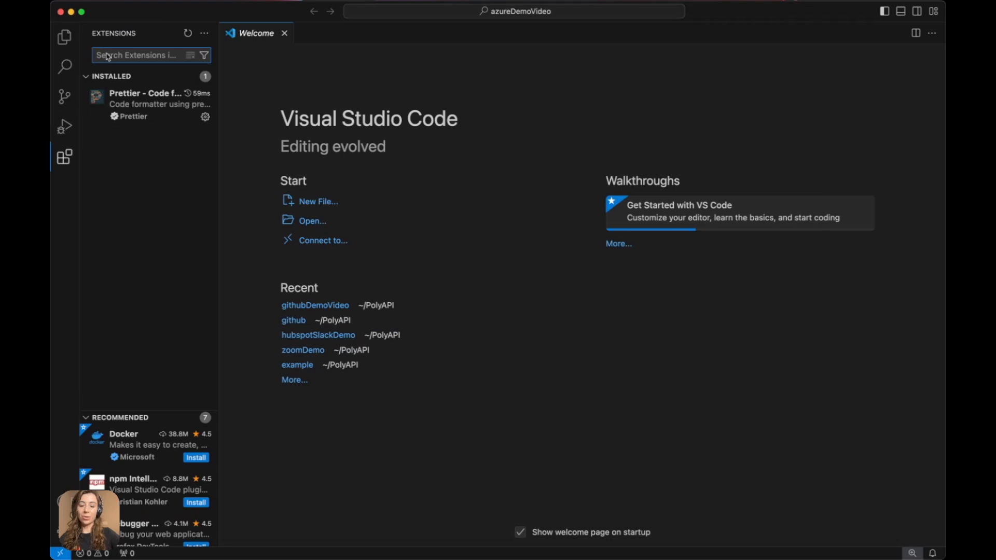
{"action": "type", "text": "pol"}
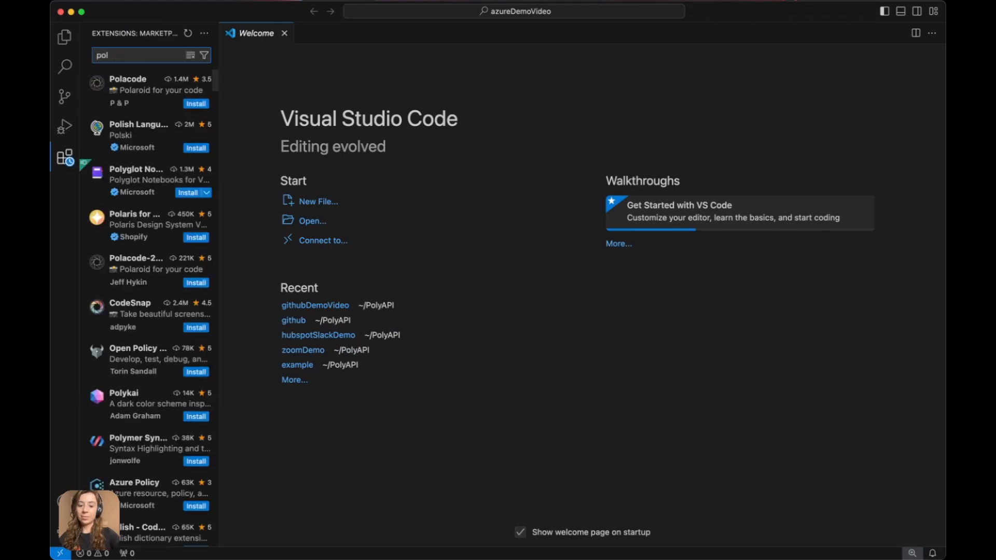
{"action": "type", "text": "yapi"}
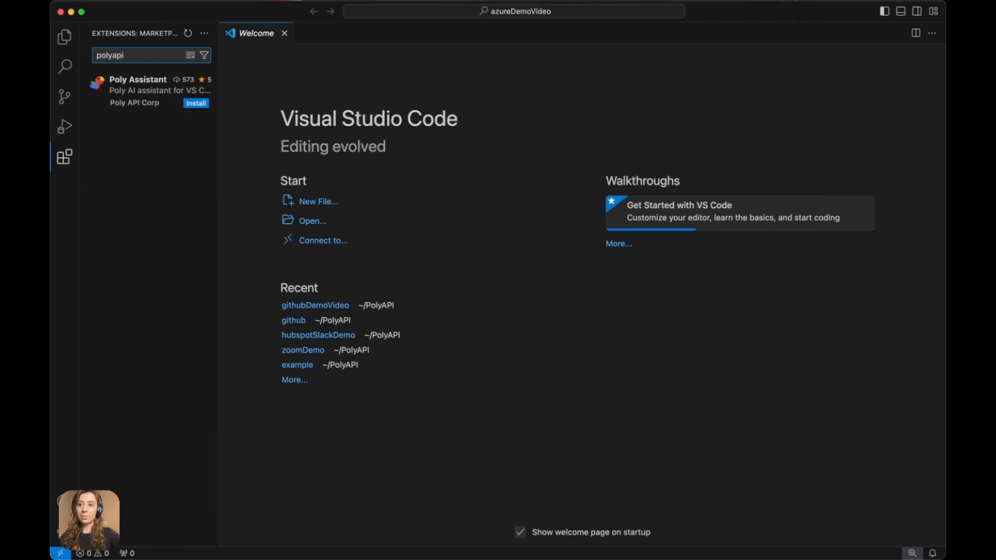
{"action": "left_click", "coordinate": [196, 103]}
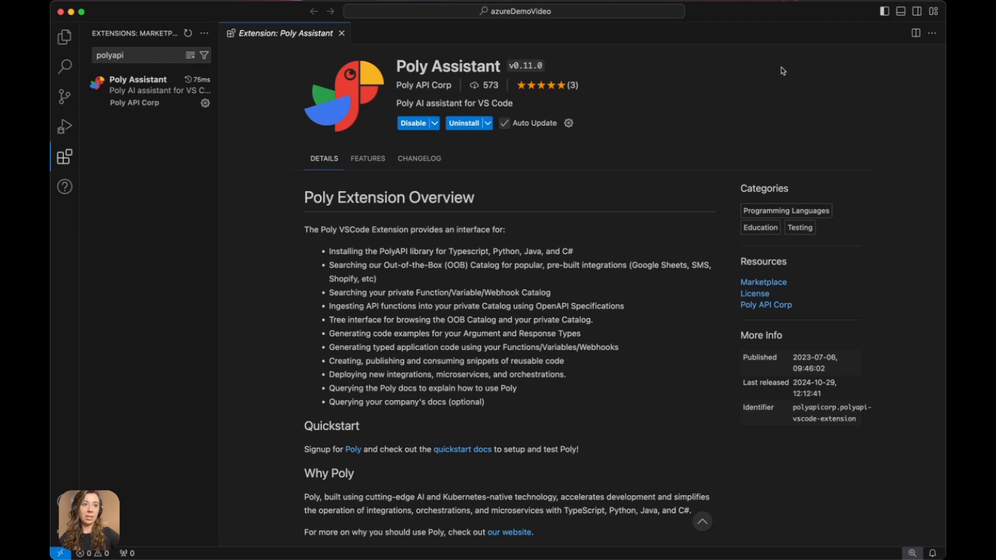
{"action": "left_click", "coordinate": [917, 11]}
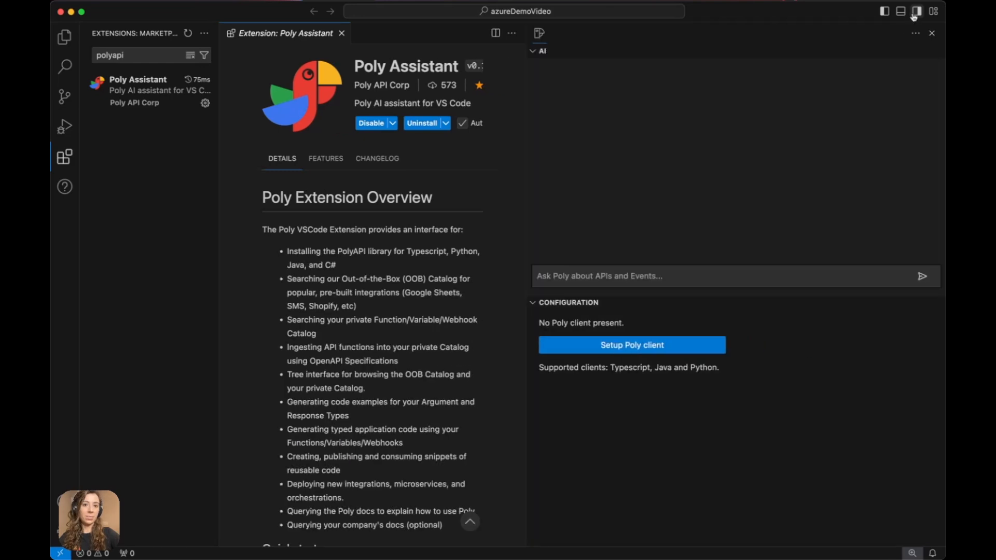
- Set up a Typescript Poly client, accepting the default NA1 base URL and pasting the API key
{"action": "left_click", "coordinate": [617, 349]}
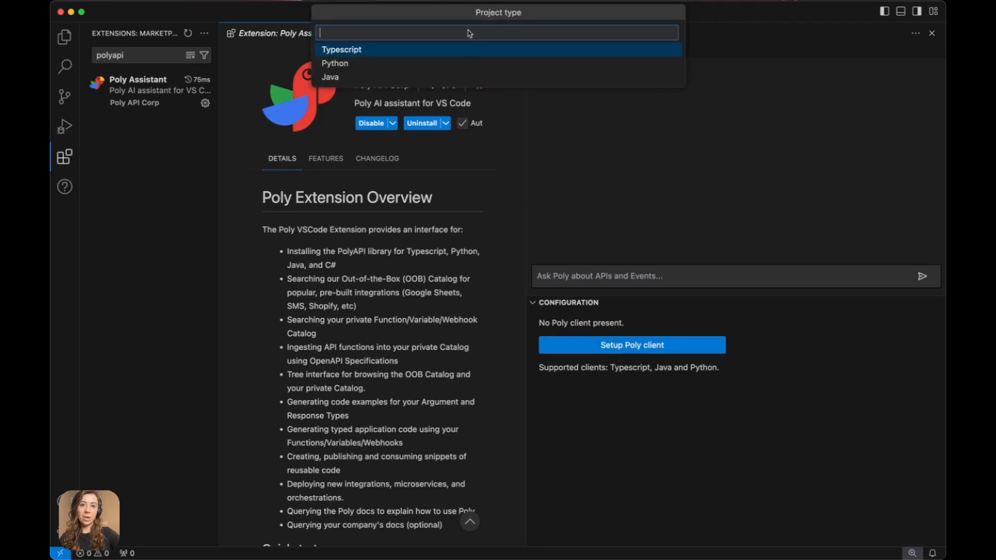
{"action": "left_click", "coordinate": [362, 49]}
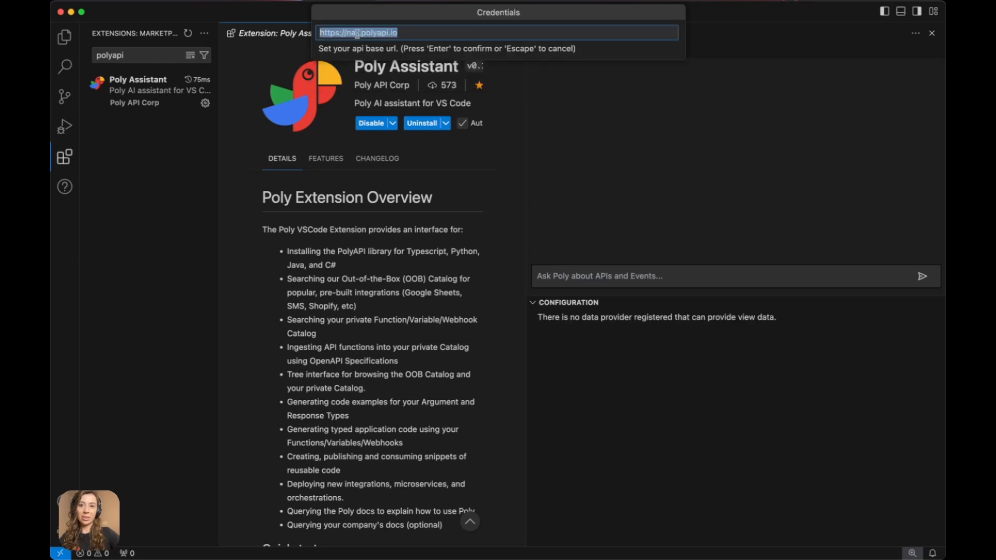
{"action": "left_click", "coordinate": [355, 33]}
{"action": "key", "text": "Return"}
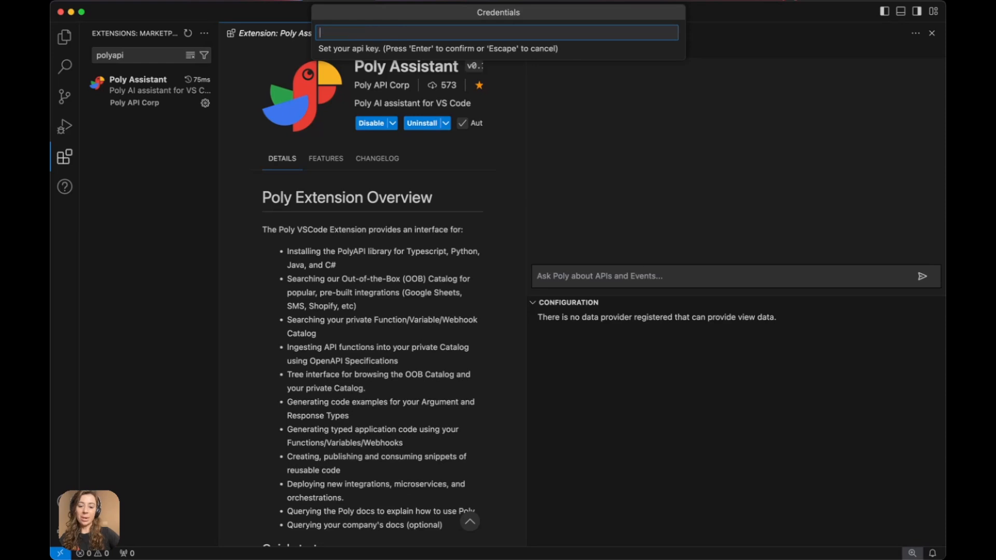
{"action": "key", "text": "super+v"}
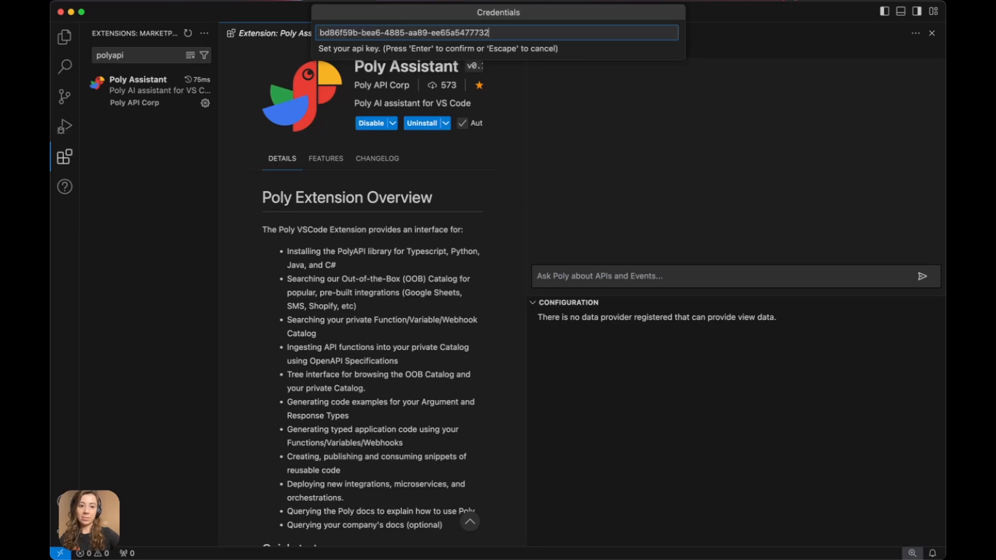
{"action": "key", "text": "Return"}
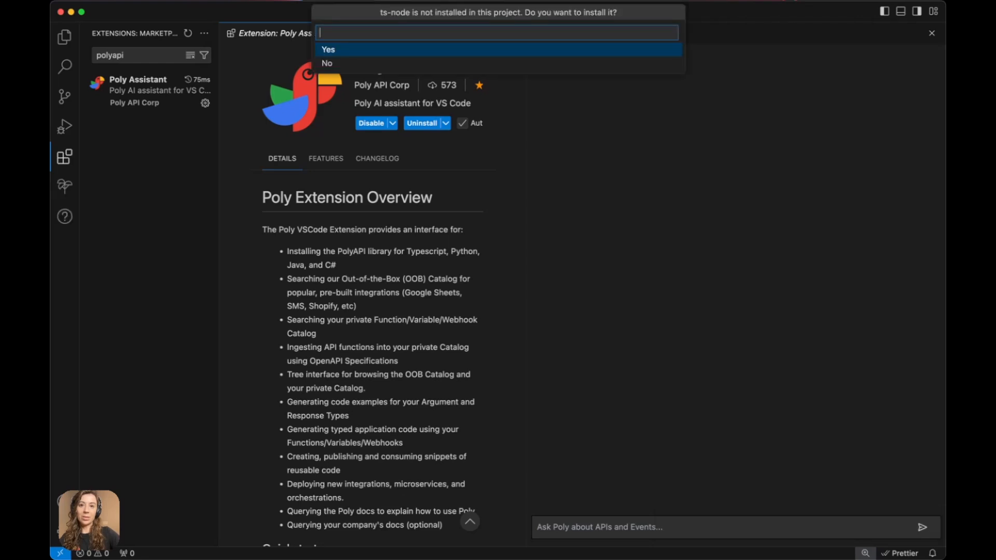
- Accept installing ts-node and typescript and creating tsconfig.json
{"action": "key", "text": "Return"}
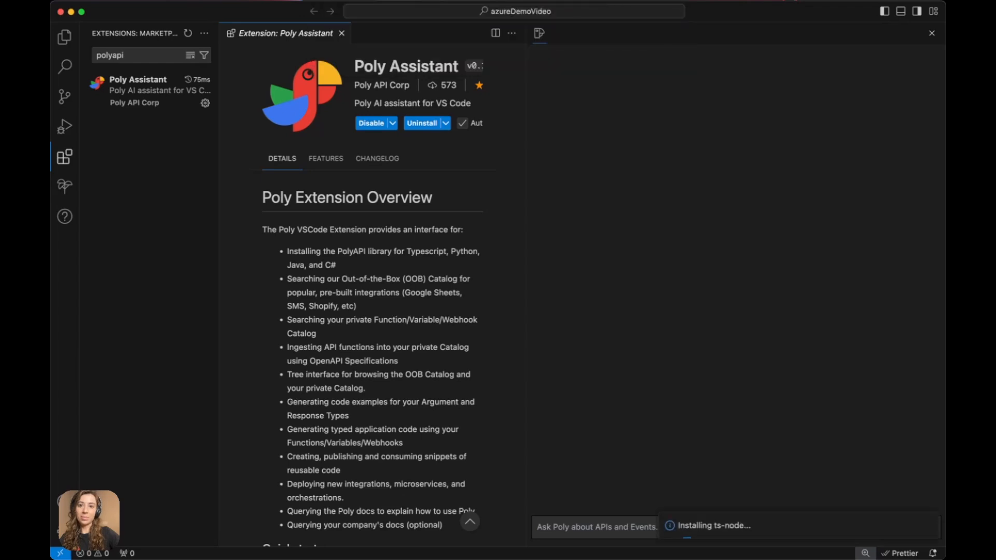
{"action": "key", "text": "Return"}
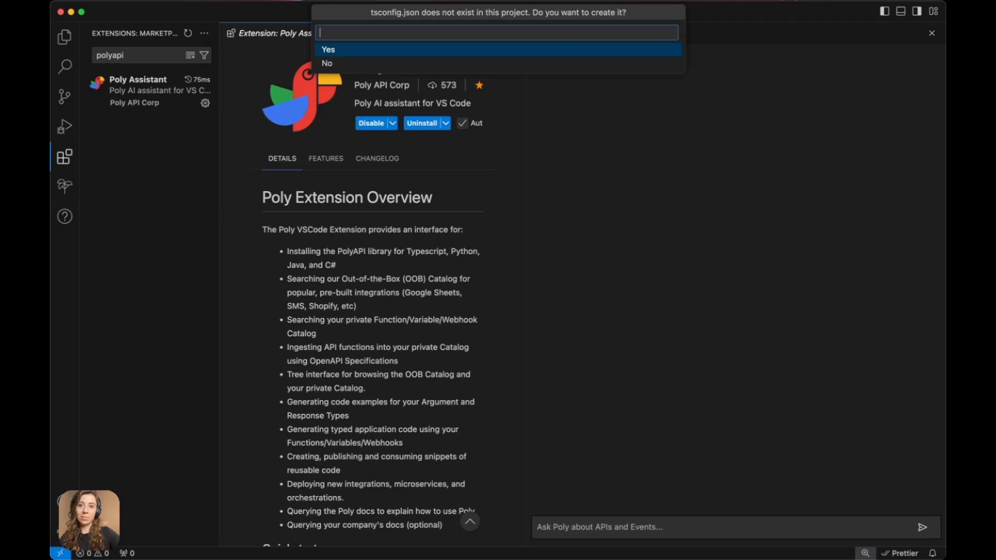
{"action": "key", "text": "Return"}
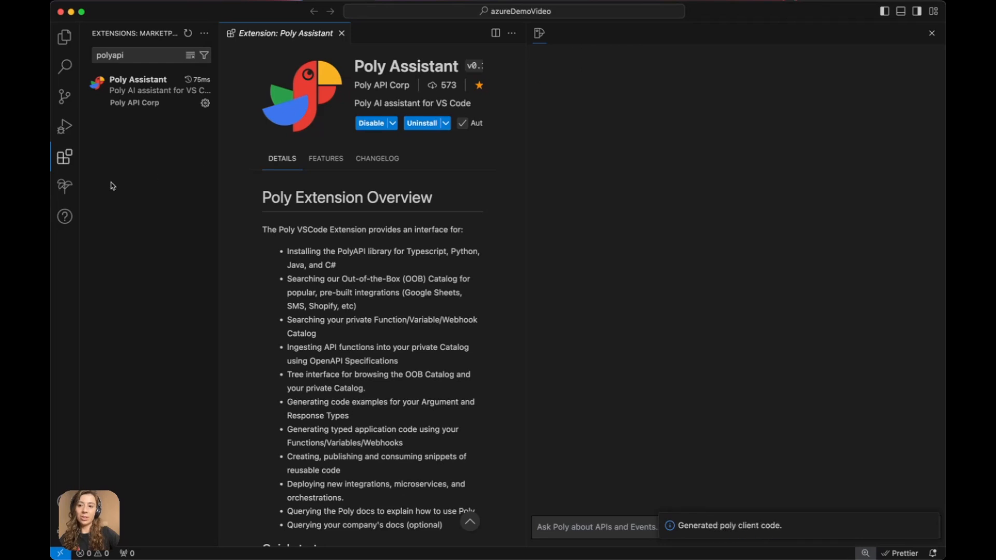
- Expand OOB > github in the Poly Tree to reveal the GitHub issues functions
{"action": "left_click", "coordinate": [65, 188]}
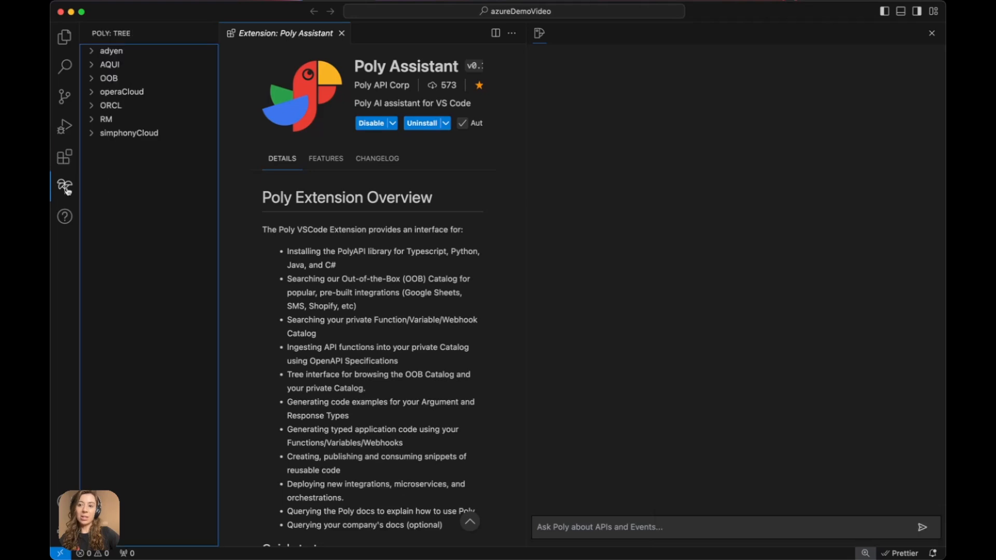
{"action": "left_click", "coordinate": [88, 79]}
{"action": "left_click", "coordinate": [97, 148]}
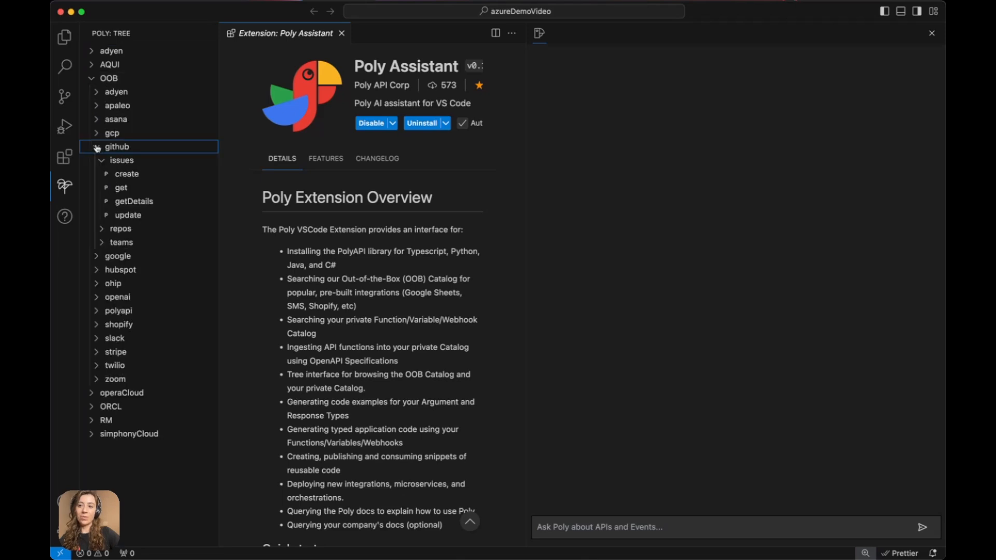
{"action": "mouse_move", "coordinate": [129, 178]}
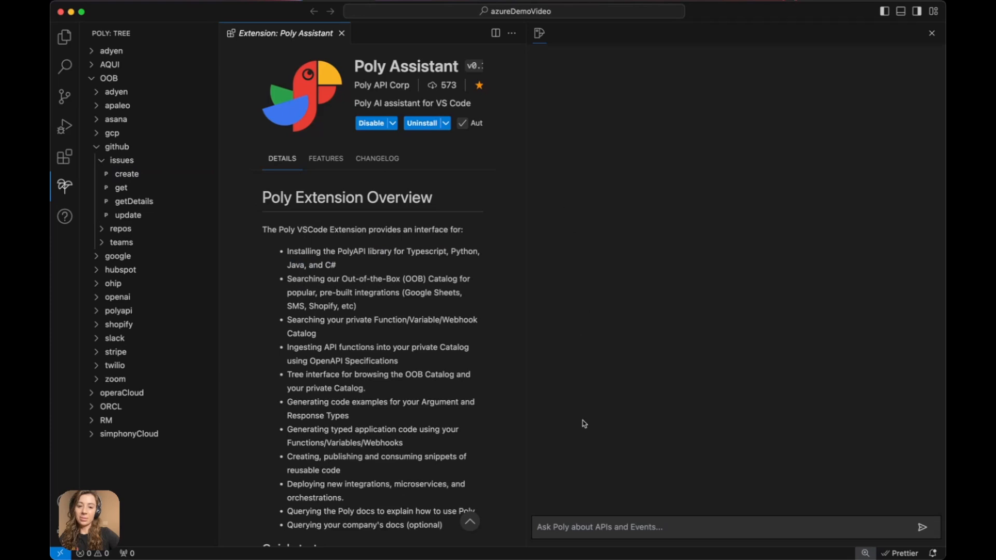
{"action": "left_click", "coordinate": [558, 527]}
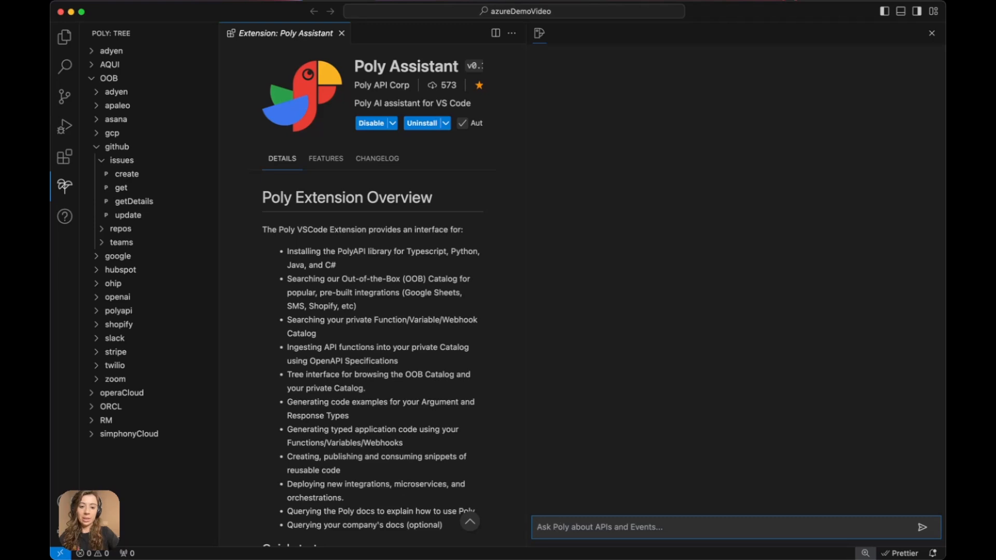
- Ask Poly 'How do i get a list of issues from github?' and receive a TypeScript example
{"action": "type", "text": "How do i get a li"}
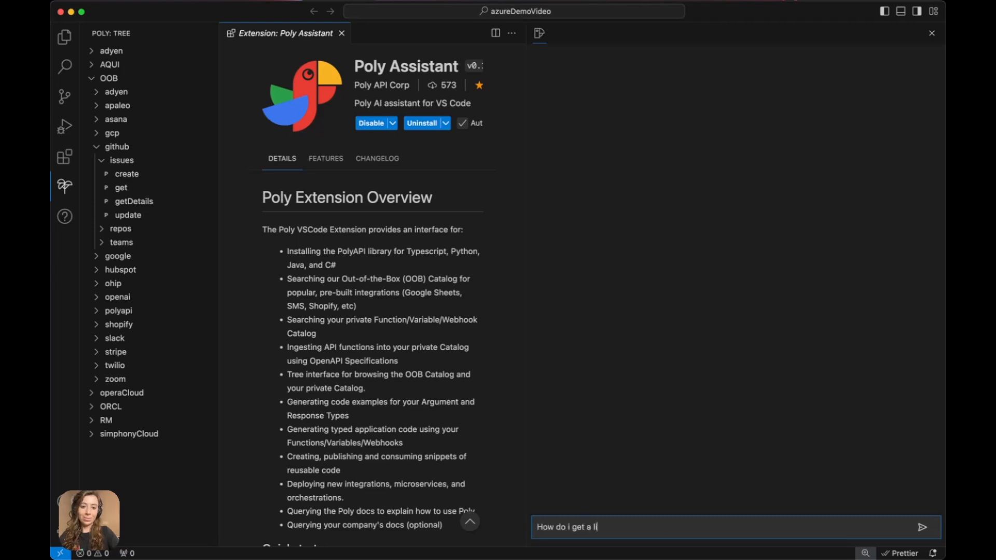
{"action": "type", "text": "st of issues from github?"}
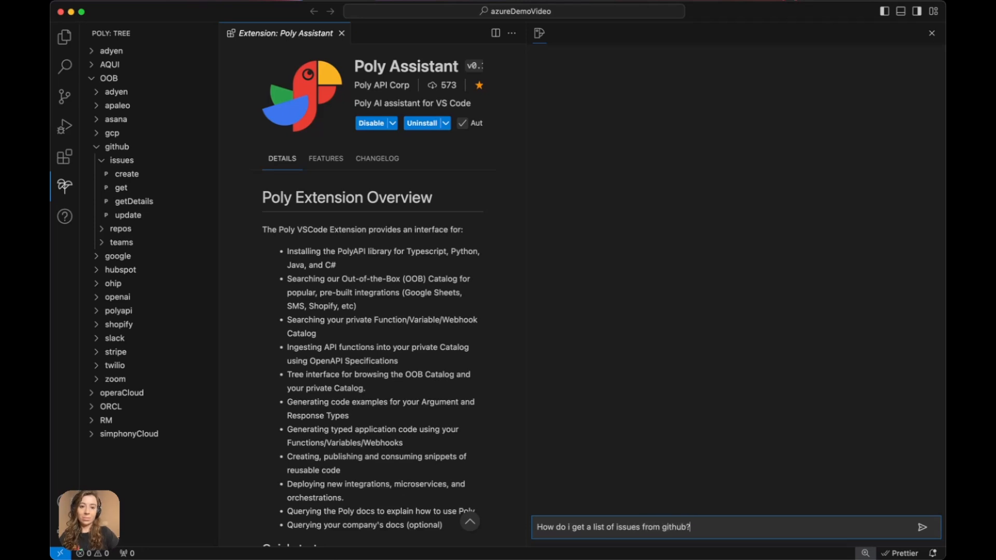
{"action": "key", "text": "Return"}
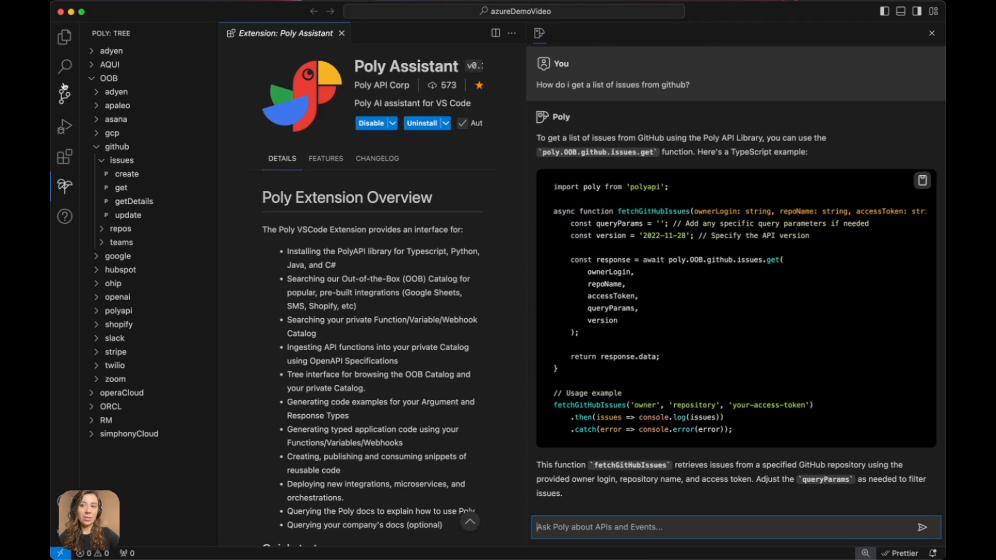
{"action": "left_click", "coordinate": [65, 46]}
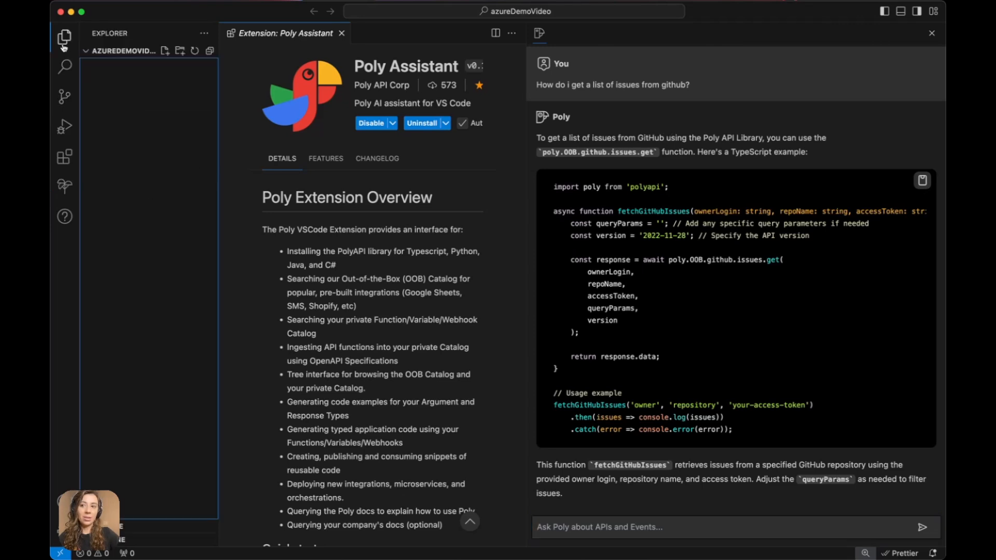
- Create getIssues.ts and paste Poly's fetchGitHubIssues example code into it
{"action": "left_click", "coordinate": [164, 52]}
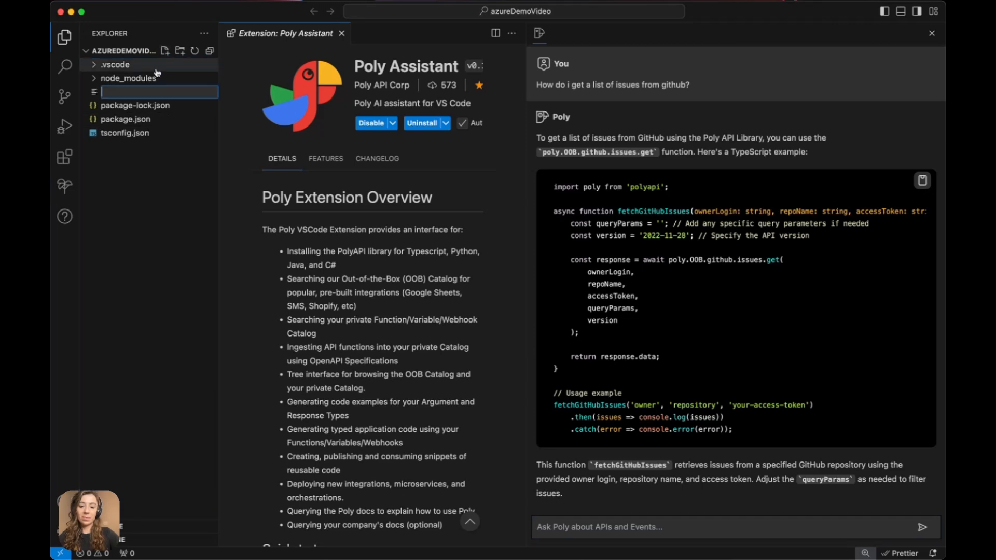
{"action": "type", "text": "getIssues.ts"}
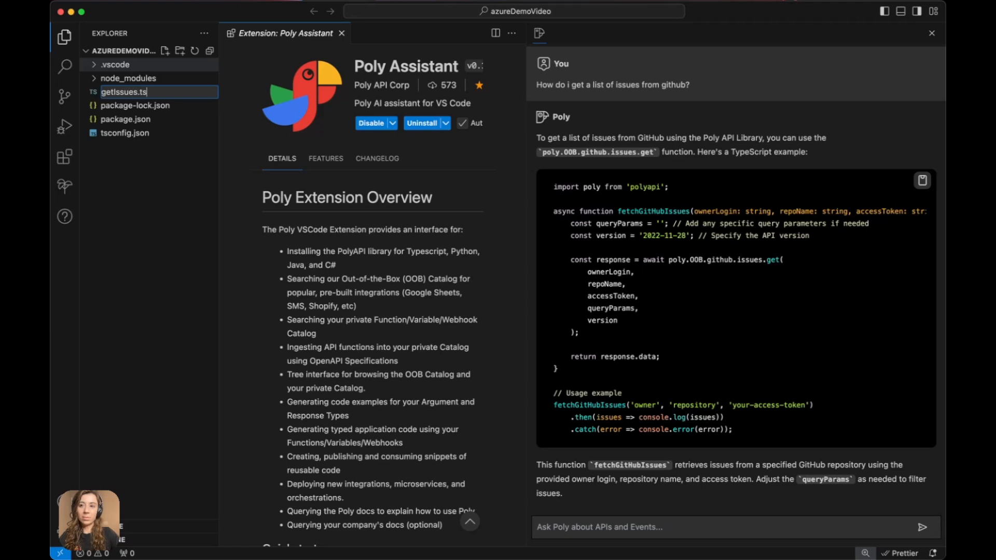
{"action": "key", "text": "Return"}
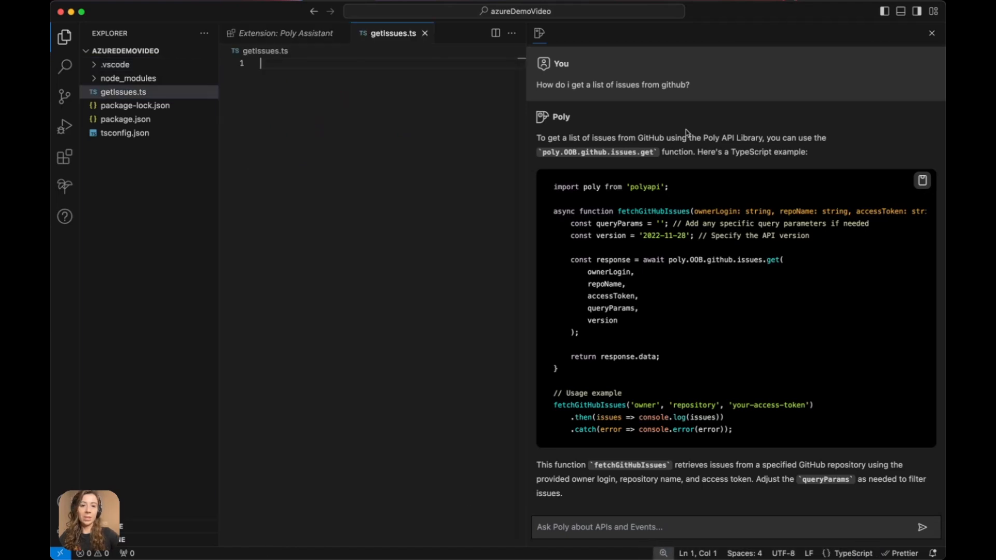
{"action": "left_click", "coordinate": [923, 180]}
{"action": "key", "text": "super+v"}
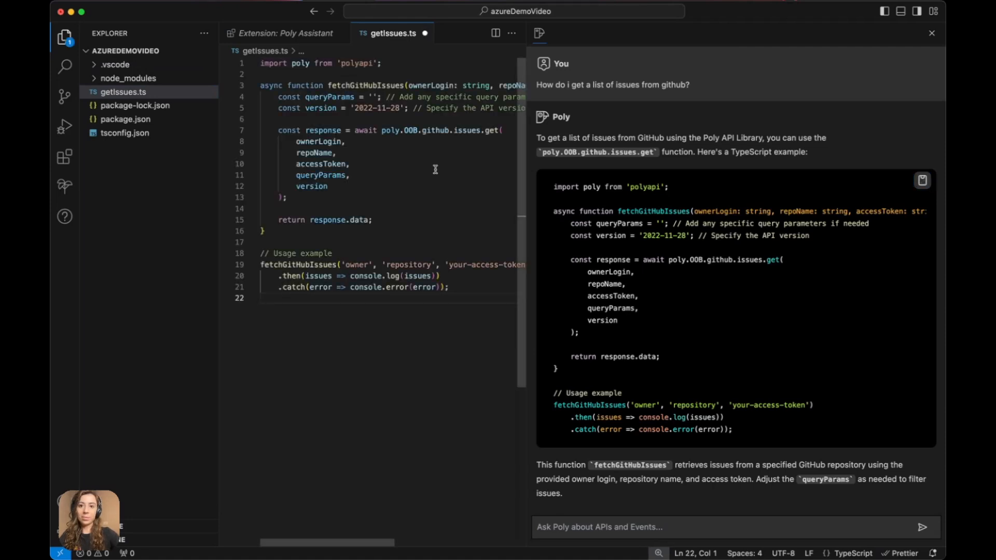
{"action": "left_click", "coordinate": [932, 33]}
- Go to PolyAPI's Variables section and open the Create new variable form
{"action": "left_click", "coordinate": [341, 283]}
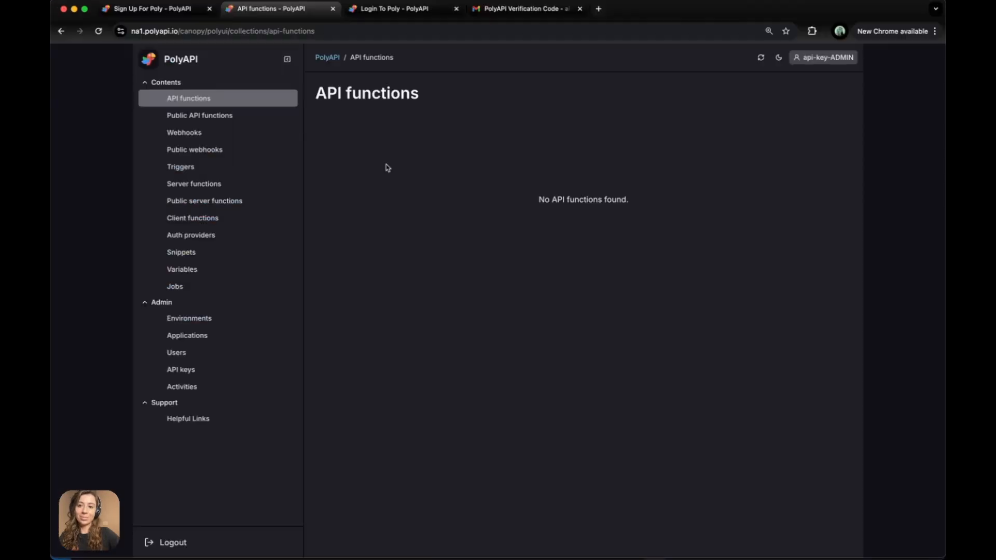
{"action": "left_click", "coordinate": [188, 273]}
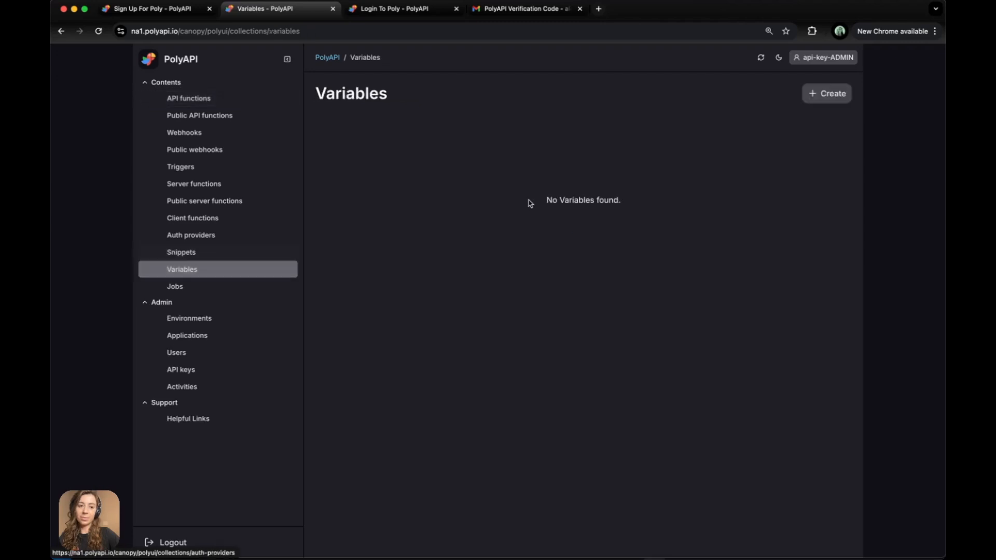
{"action": "left_click", "coordinate": [815, 95]}
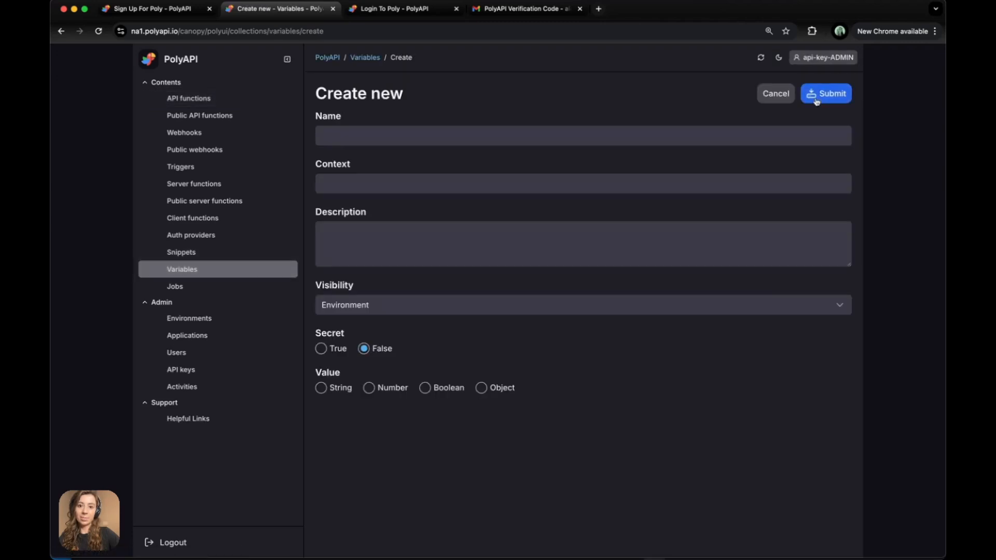
- Name the variable accessToken in the github.variables context
{"action": "left_click", "coordinate": [386, 140]}
{"action": "left_click", "coordinate": [386, 140]}
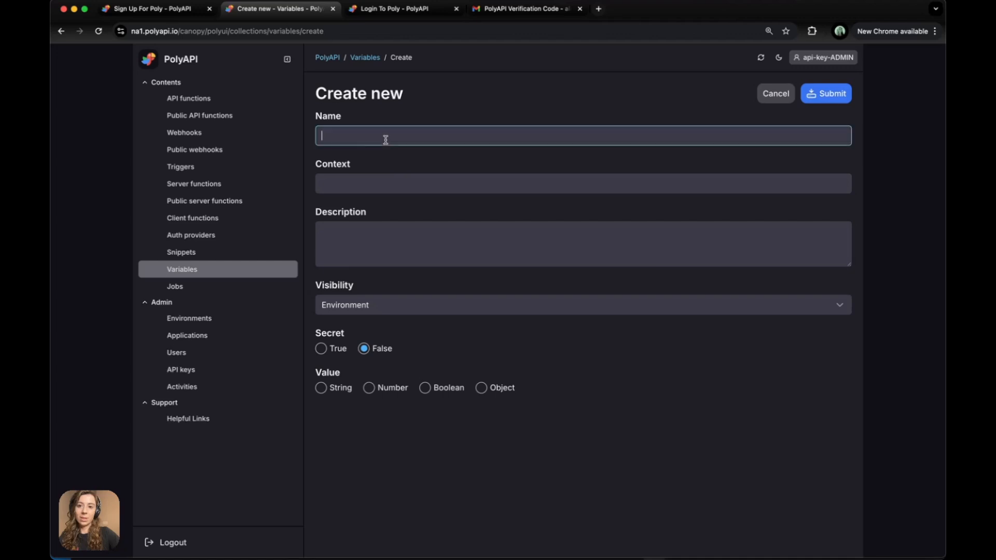
{"action": "type", "text": "accessToken"}
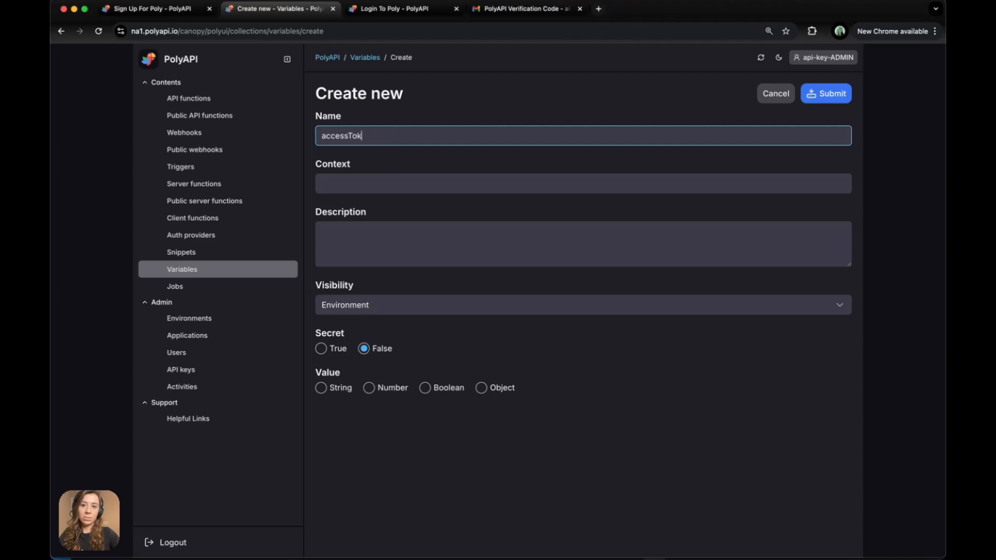
{"action": "left_click", "coordinate": [370, 180]}
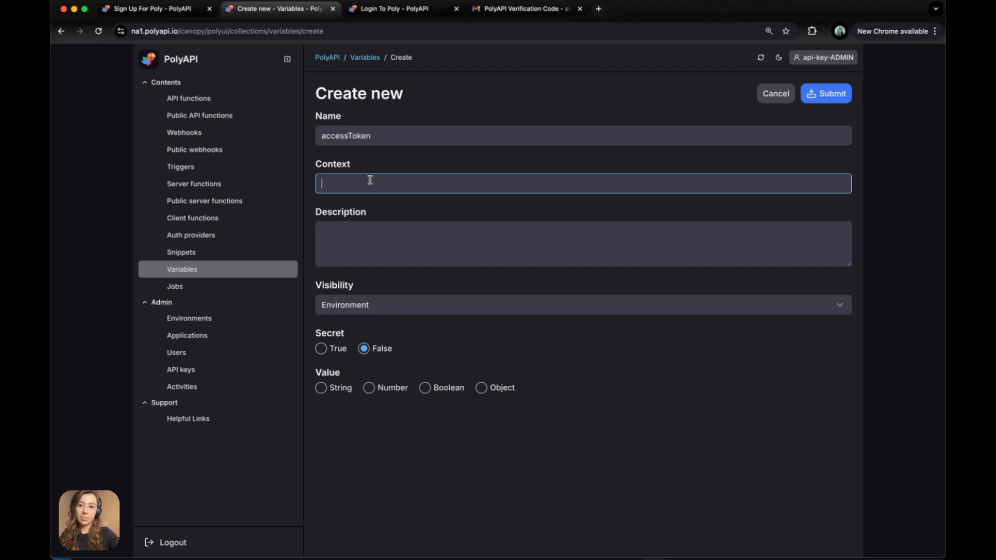
{"action": "type", "text": "git"}
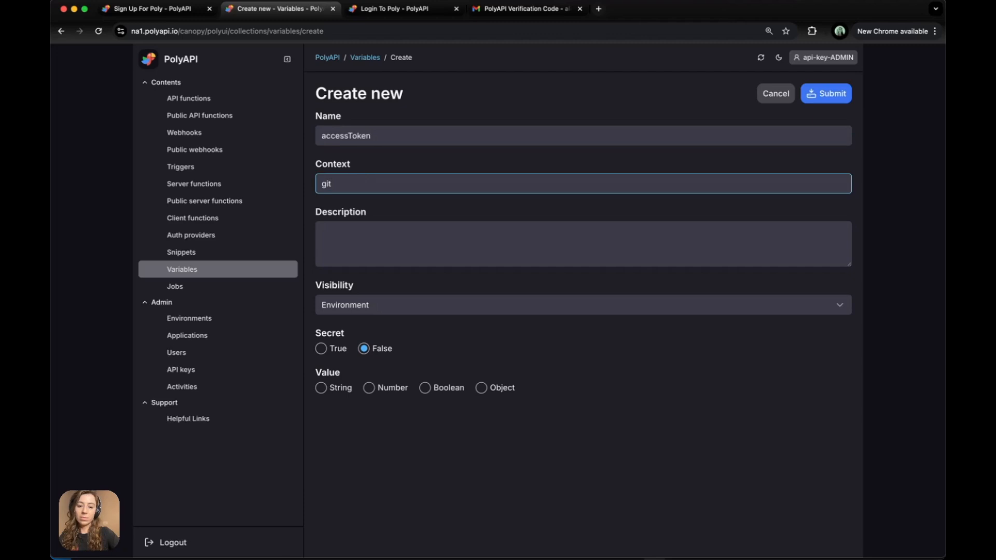
{"action": "type", "text": "hub.variables"}
{"action": "left_click", "coordinate": [375, 241]}
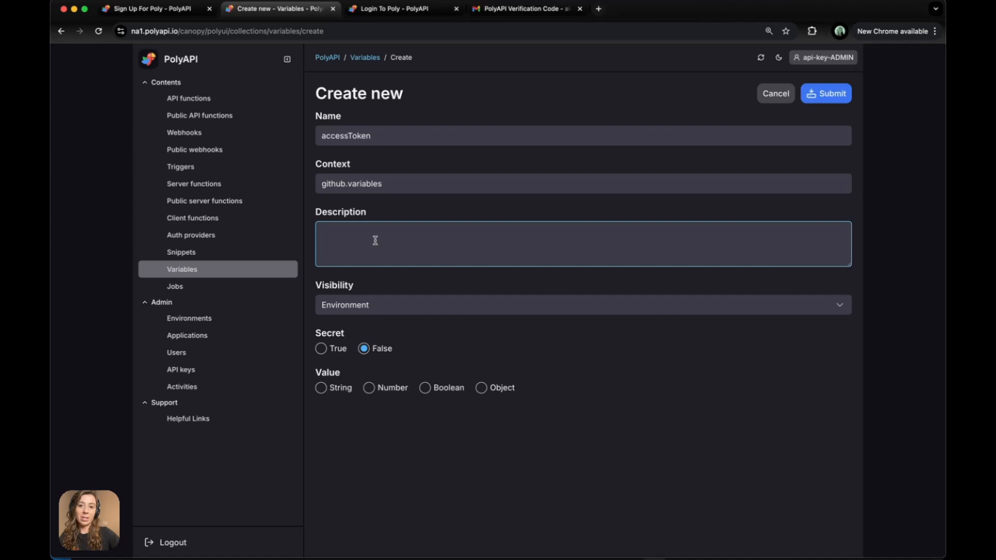
- Make it Environment-visible, secret and string-valued, enter the token value, and submit
{"action": "left_click", "coordinate": [353, 310]}
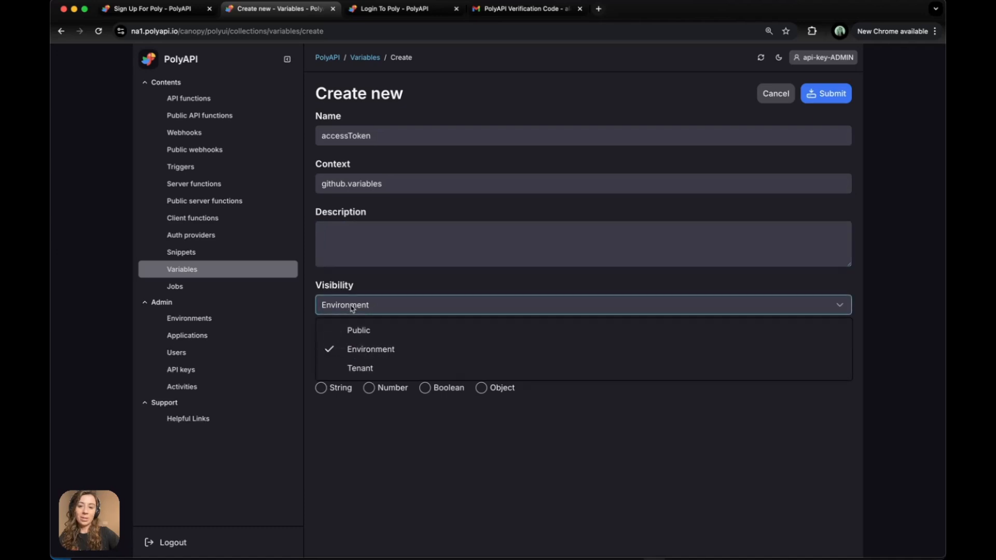
{"action": "left_click", "coordinate": [352, 355]}
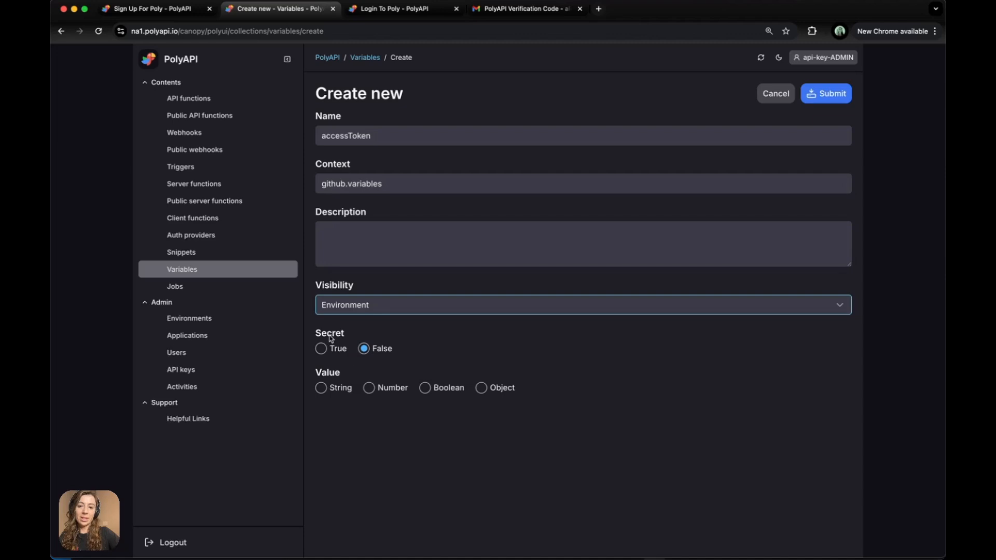
{"action": "left_click", "coordinate": [321, 349]}
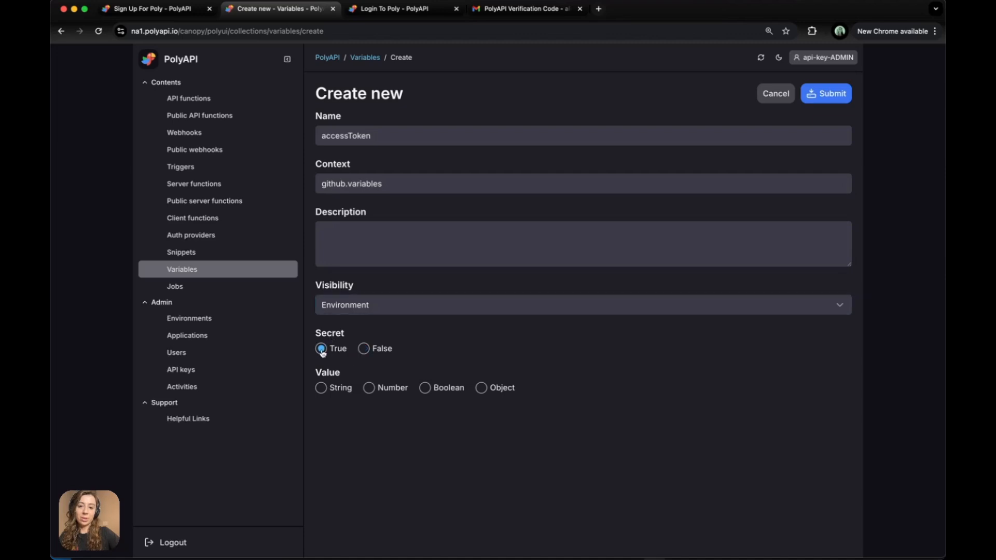
{"action": "left_click", "coordinate": [322, 388]}
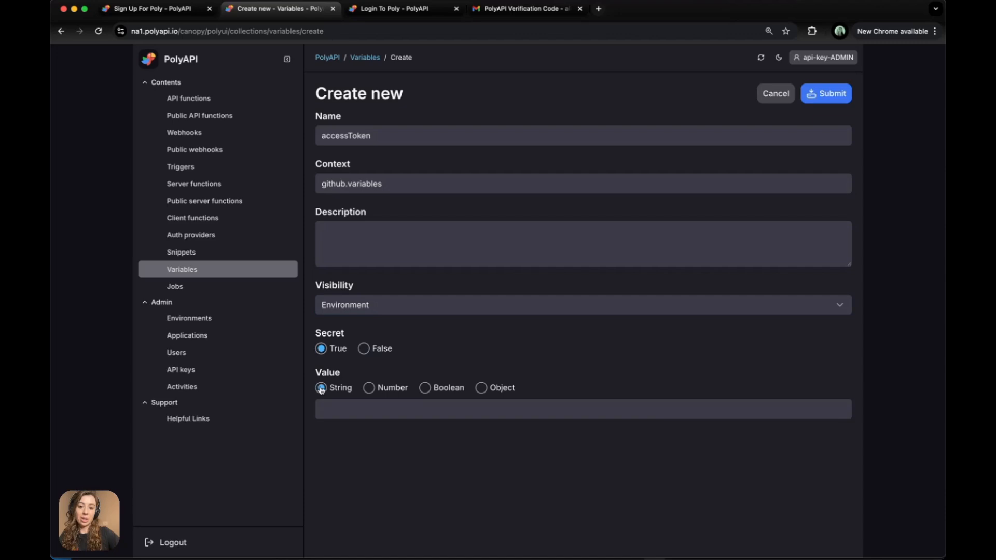
{"action": "left_click", "coordinate": [326, 414]}
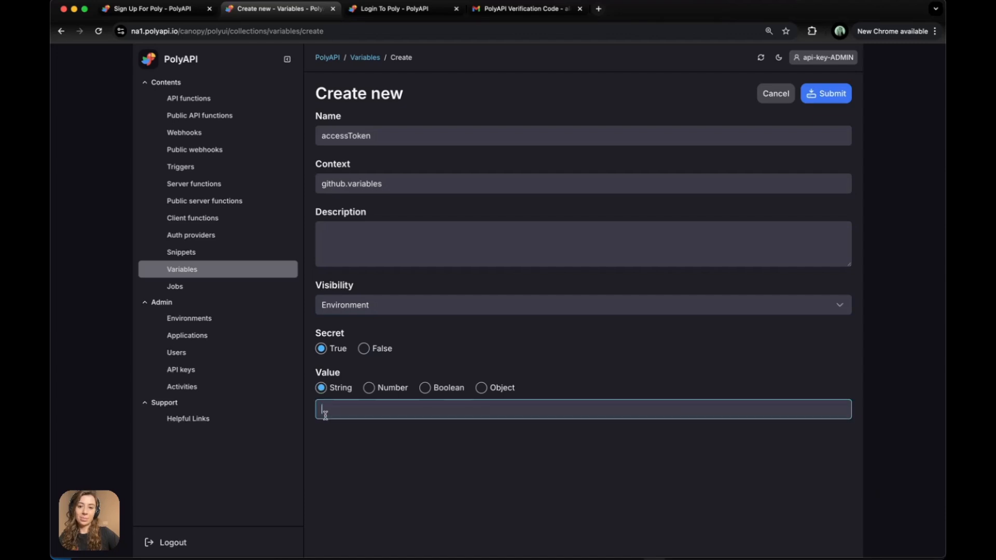
{"action": "left_click", "coordinate": [826, 94]}
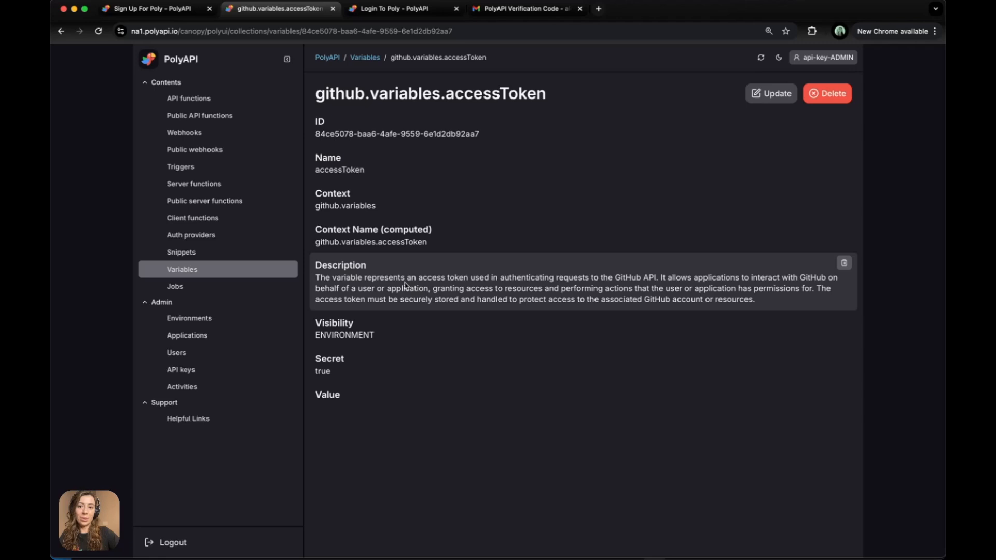
- Run npx poly generate in the VS Code terminal and show the Poly tree
{"action": "key", "text": "super+Tab"}
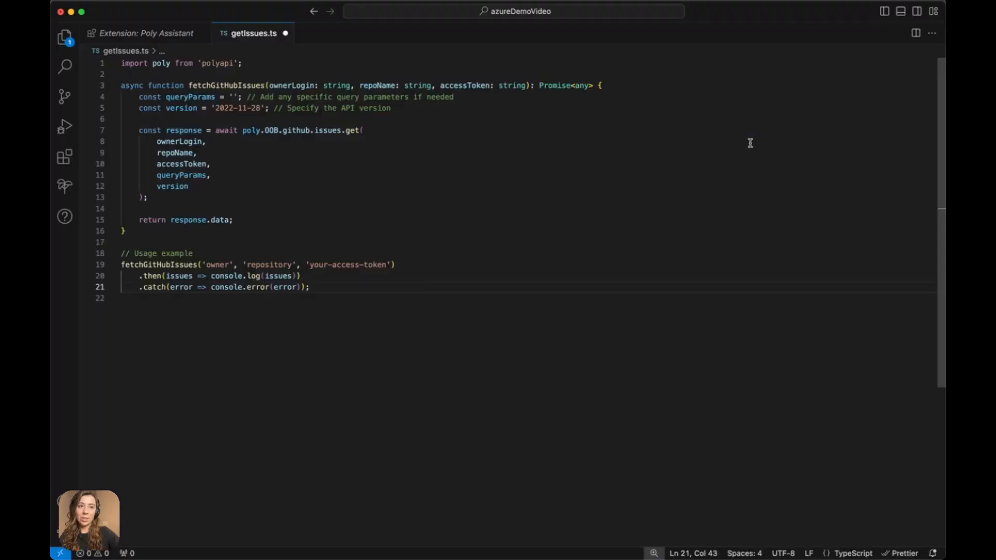
{"action": "left_click", "coordinate": [901, 11]}
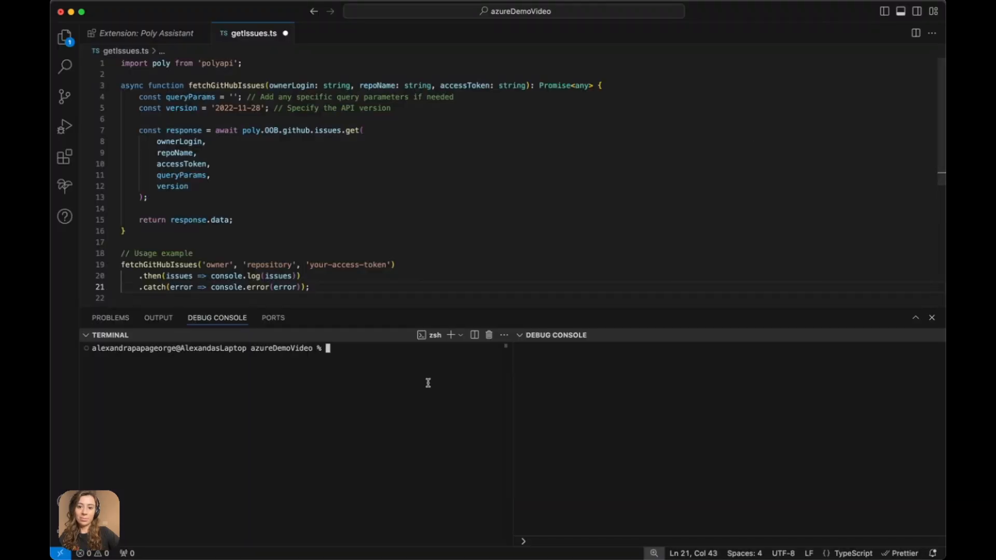
{"action": "left_click", "coordinate": [519, 336]}
{"action": "left_click", "coordinate": [415, 356]}
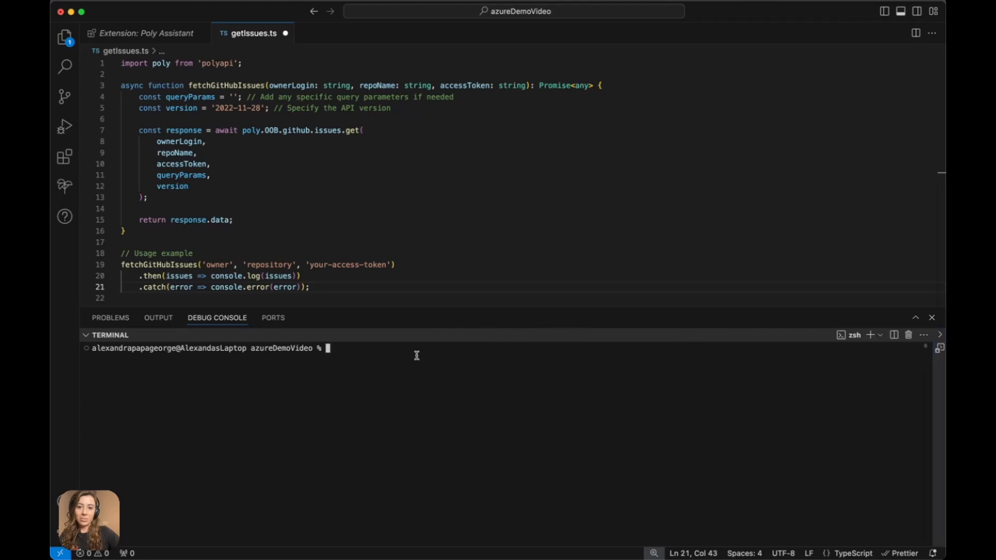
{"action": "type", "text": "npx po"}
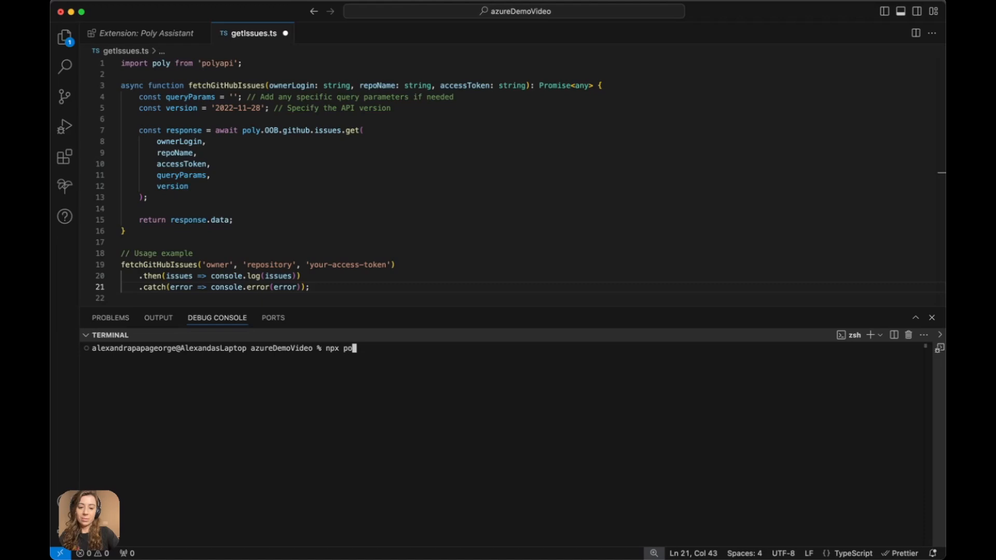
{"action": "type", "text": "ly generate"}
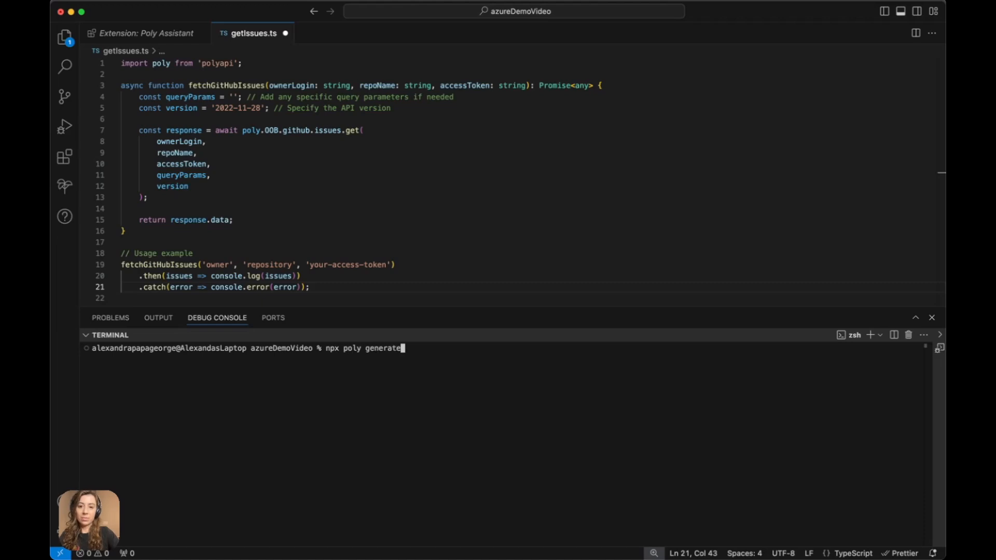
{"action": "key", "text": "Return"}
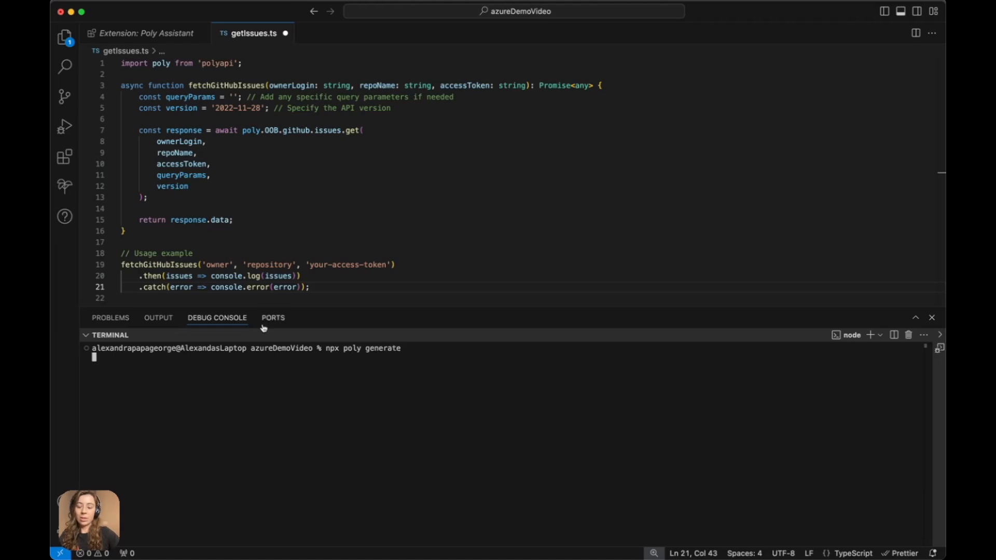
{"action": "left_click", "coordinate": [64, 186]}
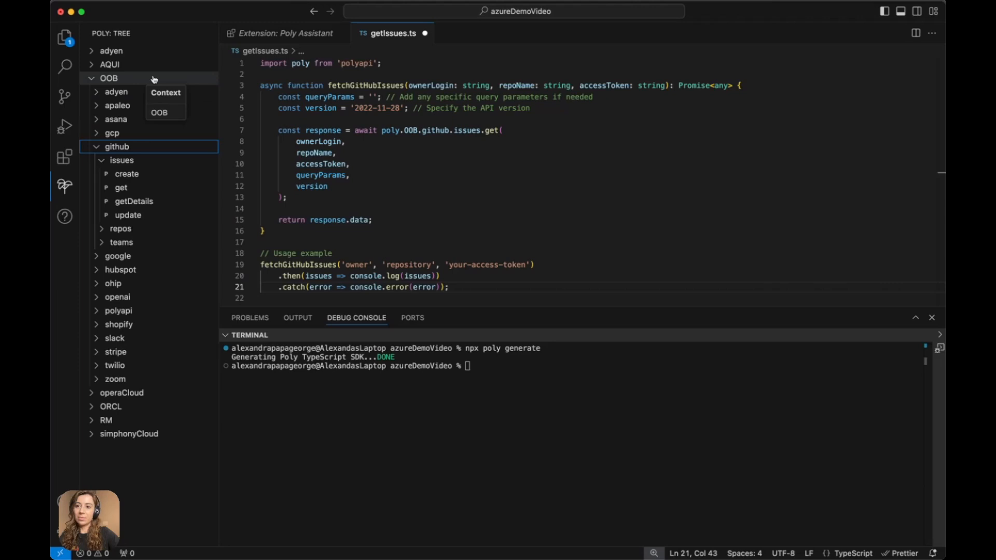
- Replace 'your-access-token' with the github accessToken variable reference and add vari to the polyapi import
{"action": "left_click", "coordinate": [94, 79]}
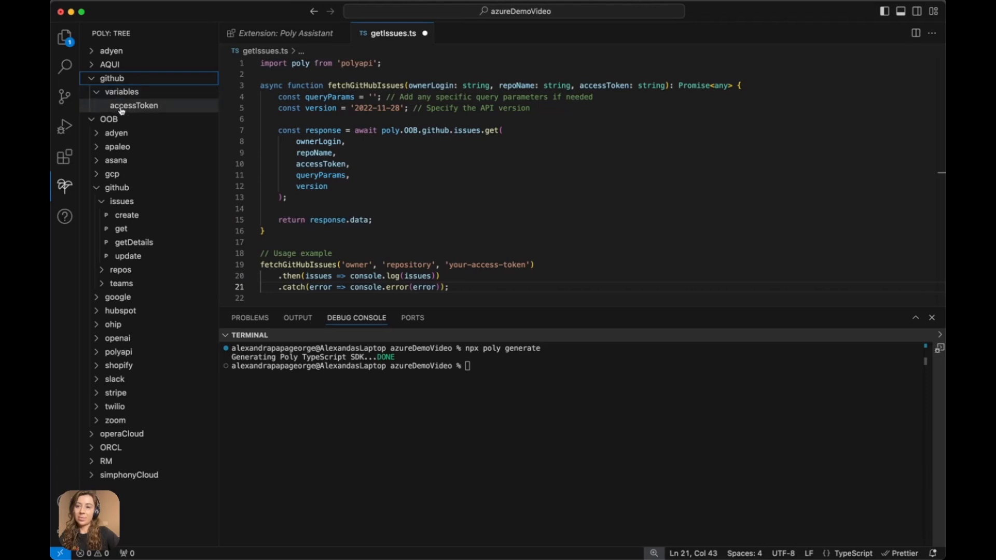
{"action": "mouse_move", "coordinate": [121, 111]}
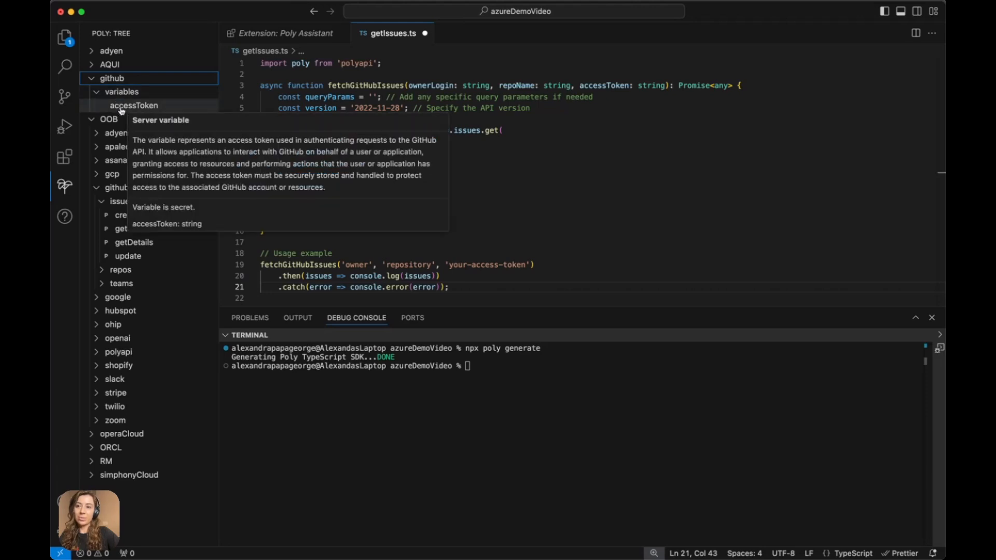
{"action": "left_click", "coordinate": [120, 108]}
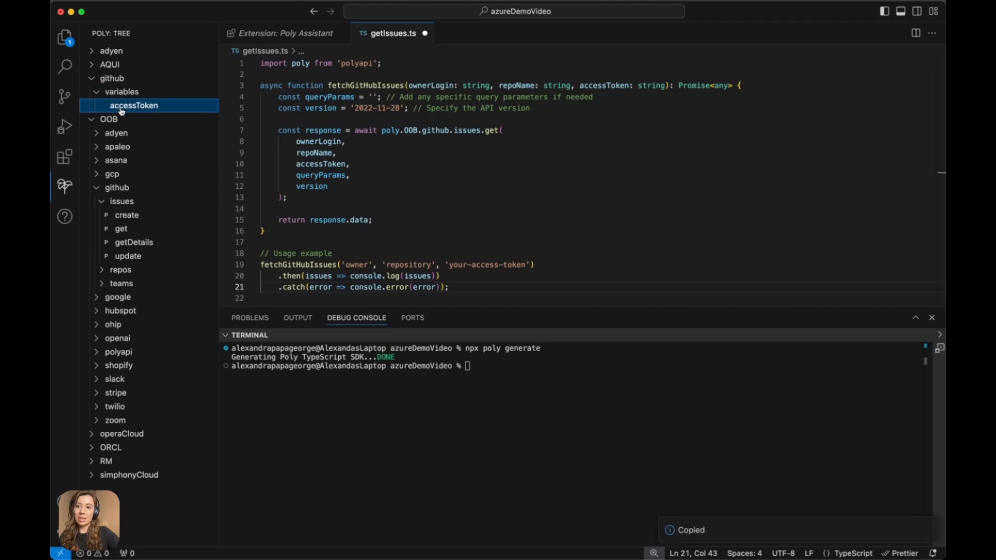
{"action": "scroll", "coordinate": [390, 223], "scroll_direction": "down", "scroll_amount": 1}
{"action": "scroll", "coordinate": [390, 223], "scroll_direction": "up", "scroll_amount": 1}
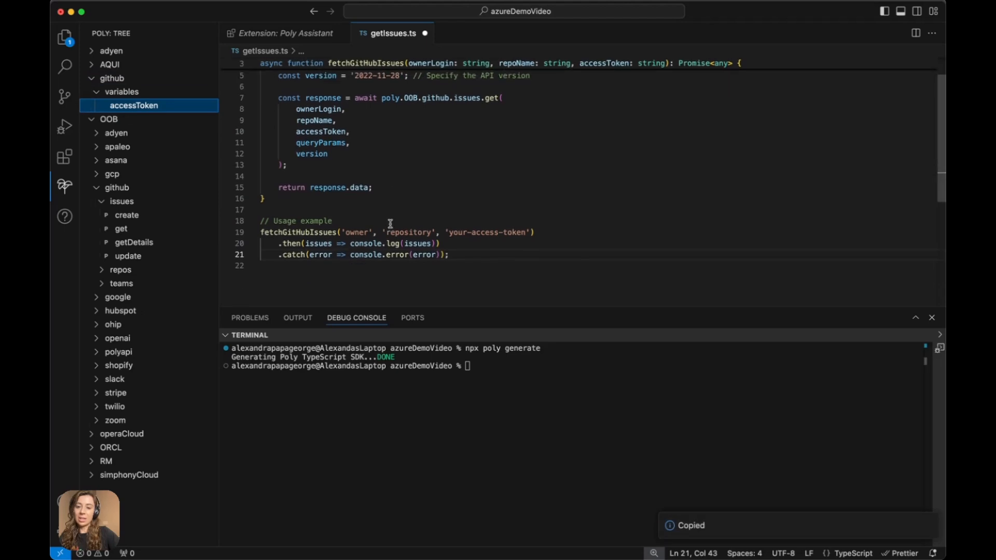
{"action": "scroll", "coordinate": [390, 223], "scroll_direction": "up", "scroll_amount": 3}
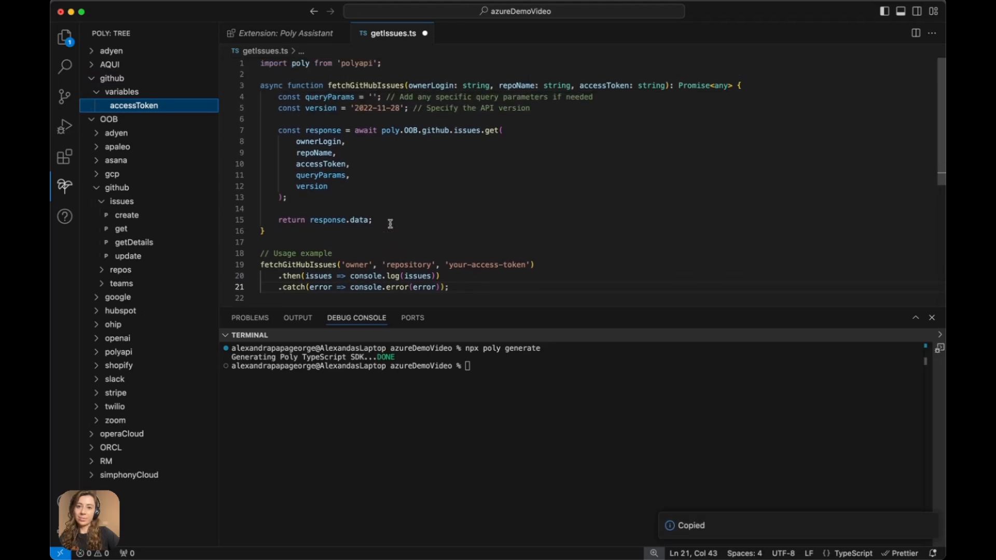
{"action": "left_click_drag", "start_coordinate": [445, 266], "coordinate": [528, 266]}
{"action": "key", "text": "super+v"}
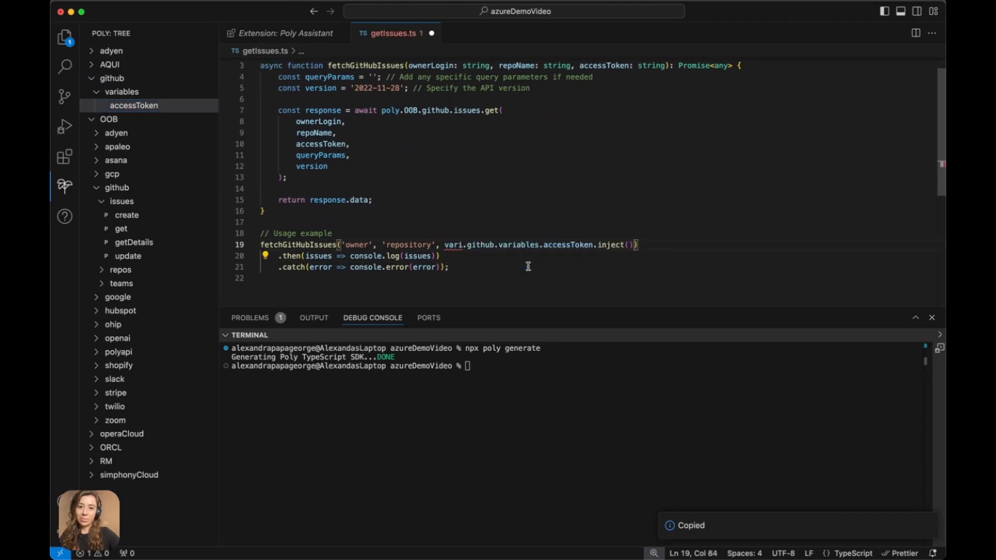
{"action": "type", "text": ", {"}
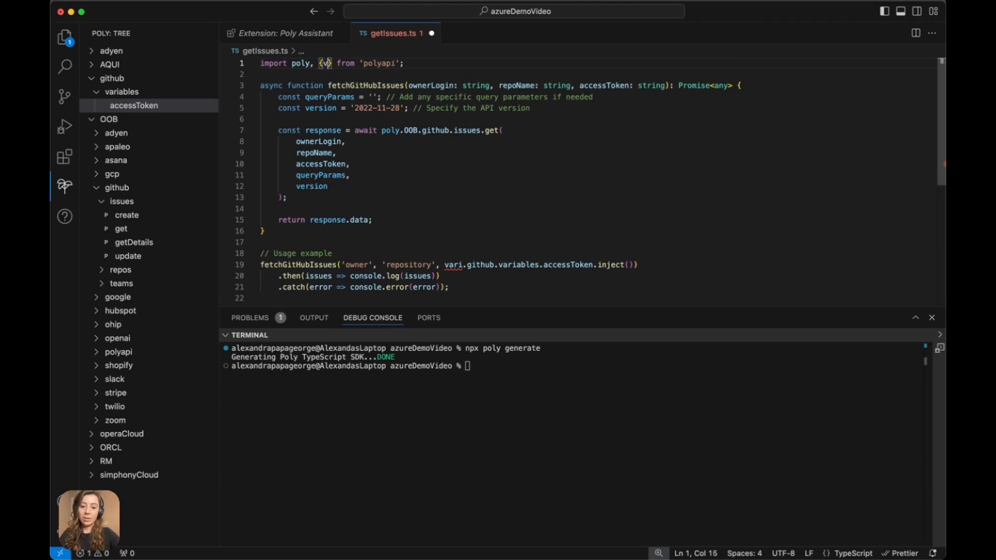
{"action": "type", "text": "vari"}
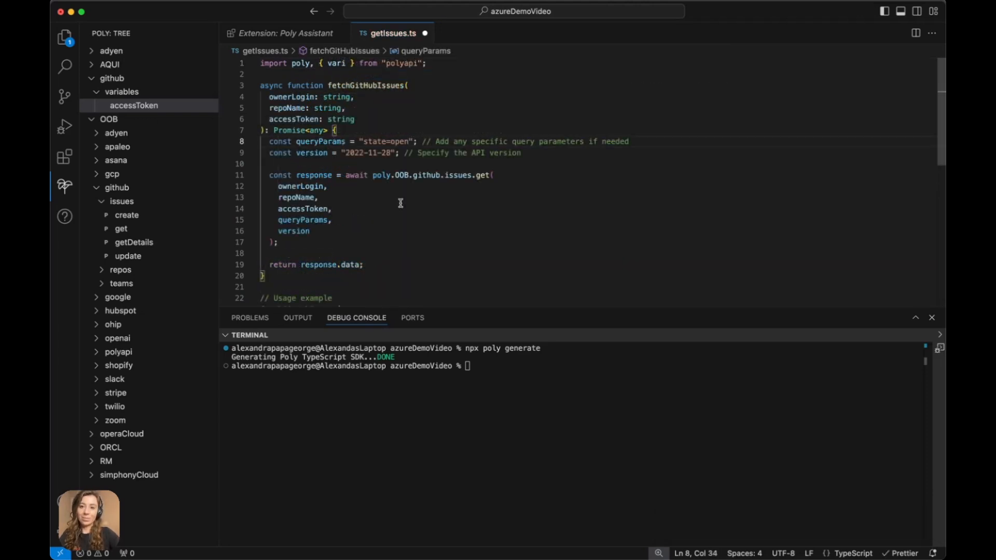
{"action": "left_click", "coordinate": [476, 366]}
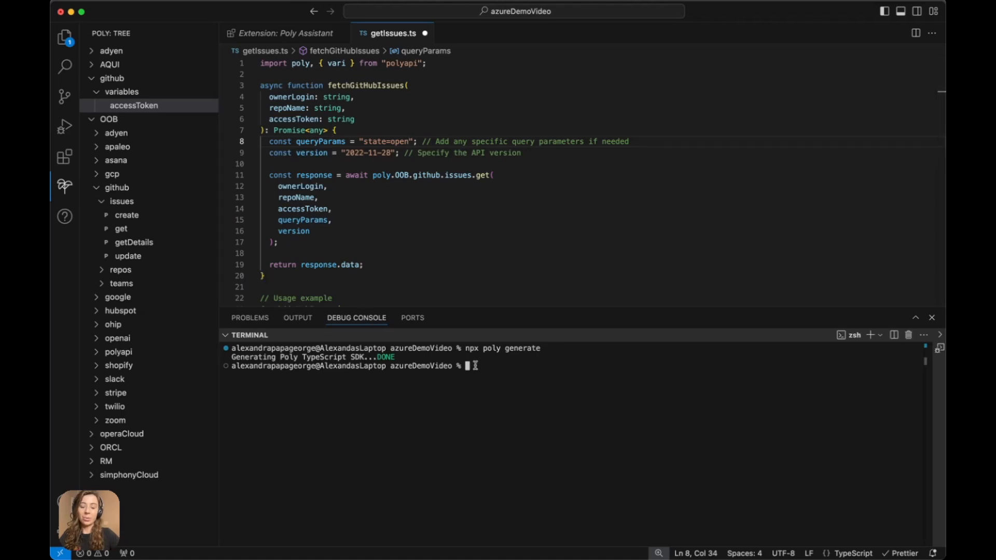
- Run ts-node getIssues.ts and review the printed issues, including 'Example Issue Title'
{"action": "type", "text": "ts-node get"}
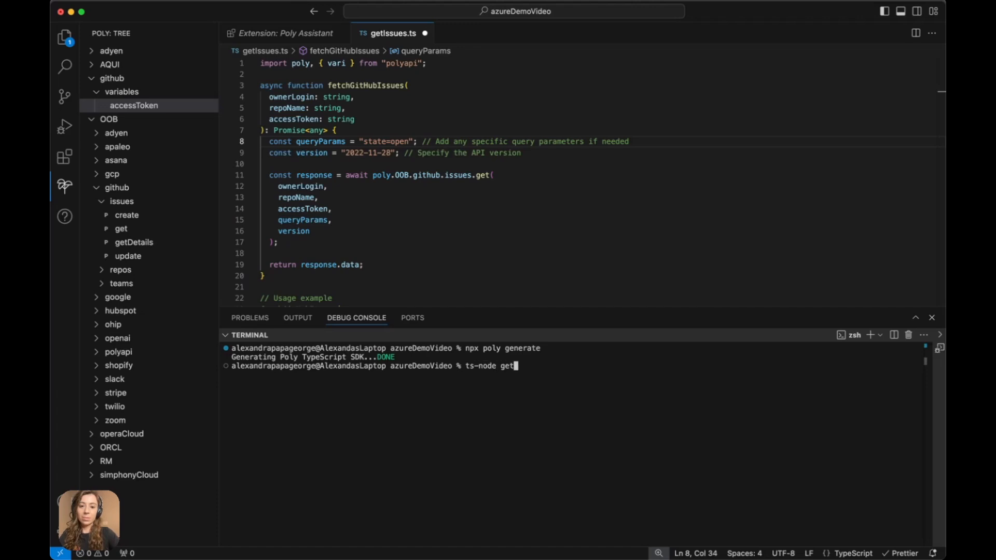
{"action": "type", "text": "Issues"}
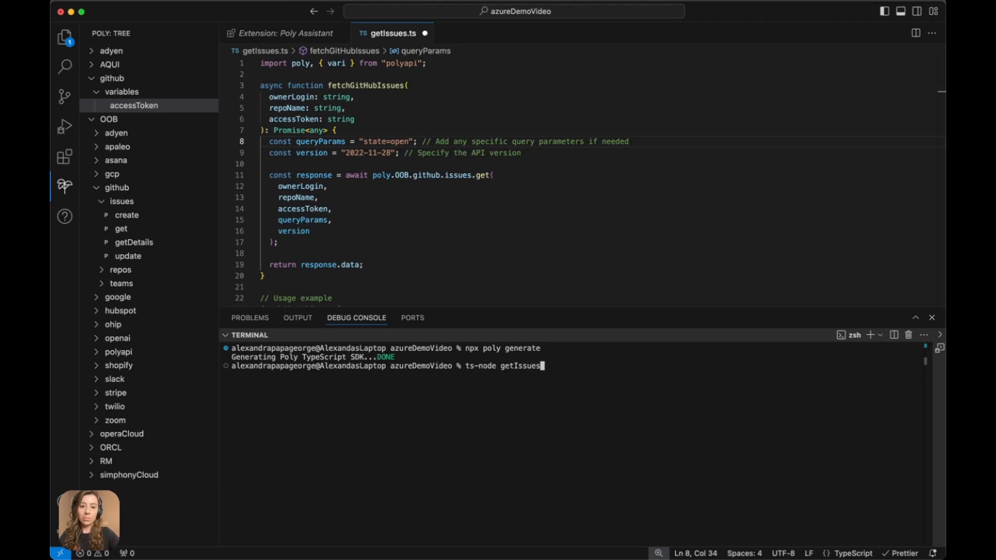
{"action": "type", "text": ".ts"}
{"action": "key", "text": "Return"}
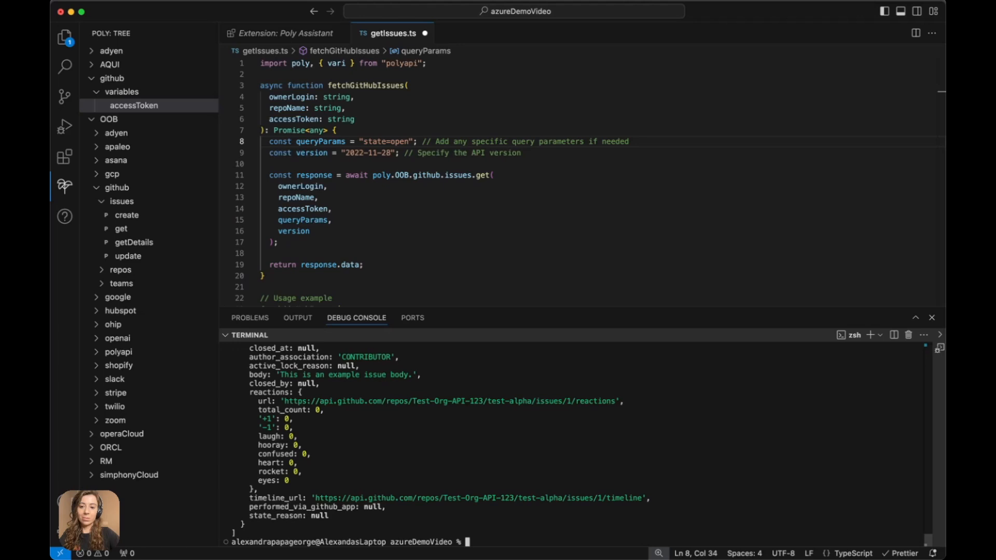
{"action": "scroll", "coordinate": [424, 412], "scroll_direction": "up", "scroll_amount": 1}
{"action": "scroll", "coordinate": [425, 413], "scroll_direction": "up", "scroll_amount": 6}
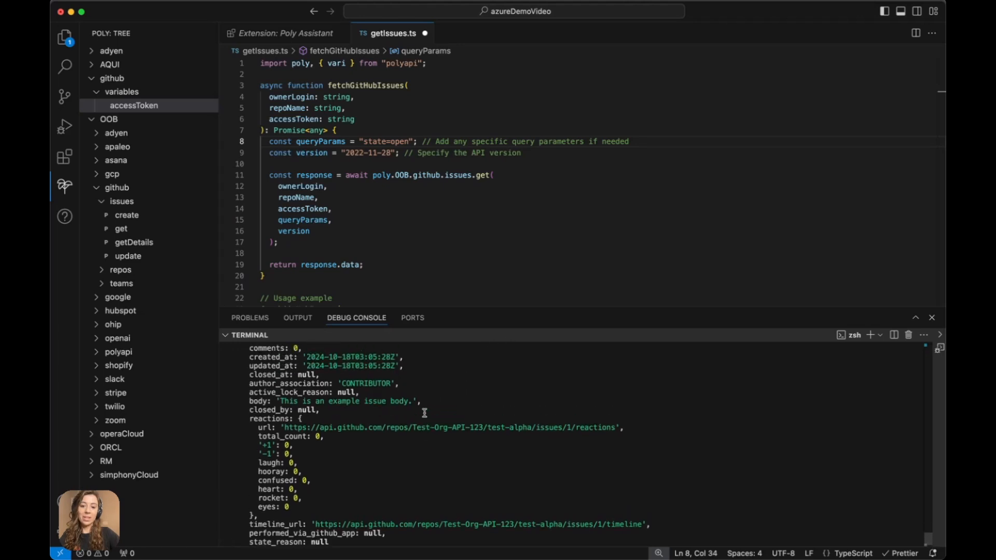
{"action": "scroll", "coordinate": [425, 412], "scroll_direction": "up", "scroll_amount": 6}
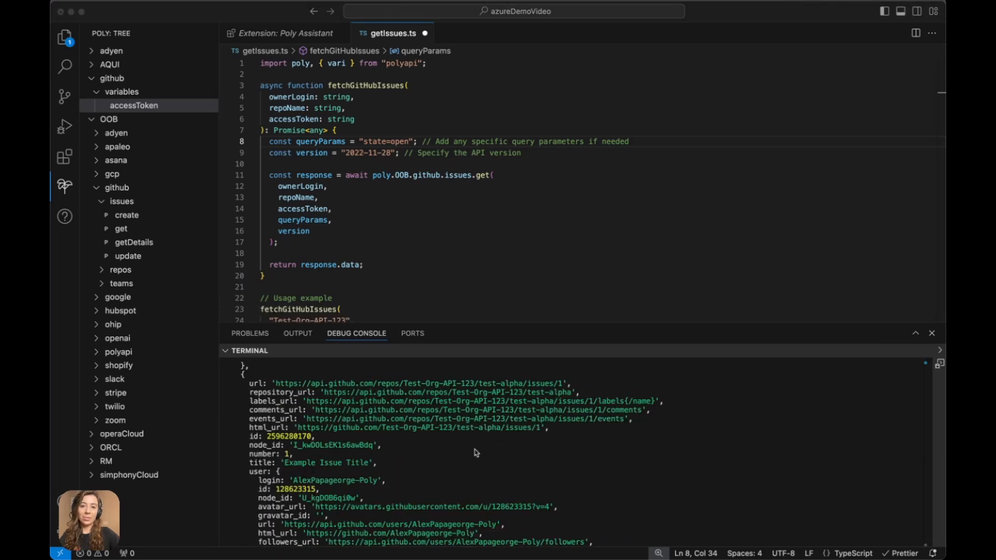
{"action": "left_click", "coordinate": [556, 481]}
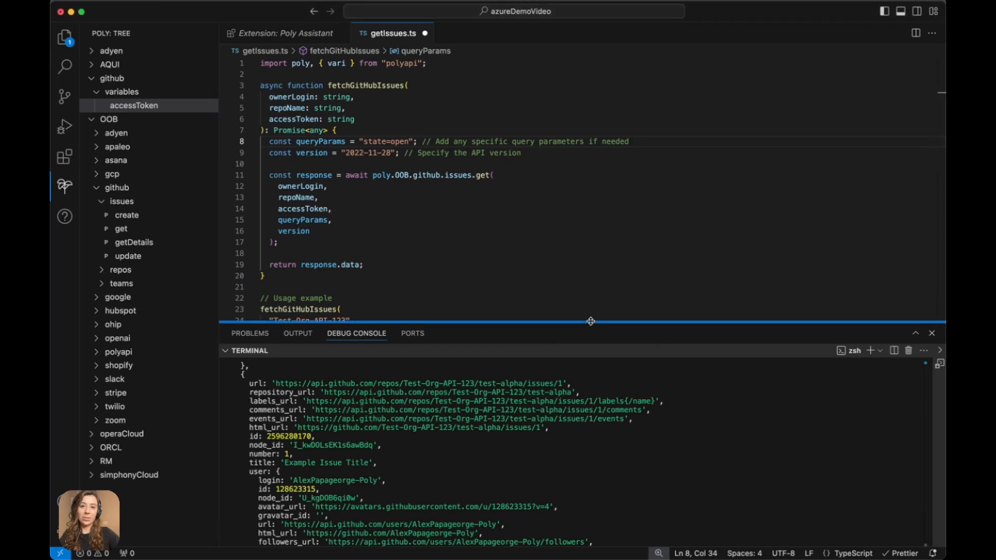